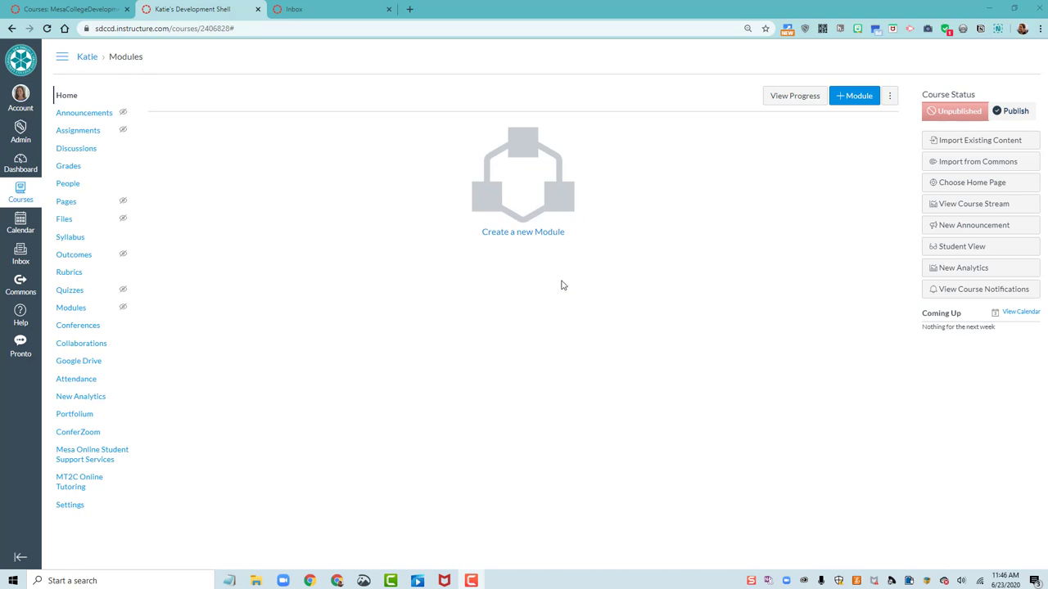
Follow the Choose Home Page prompt to reach the course's empty Pages list
left_click(978, 185)
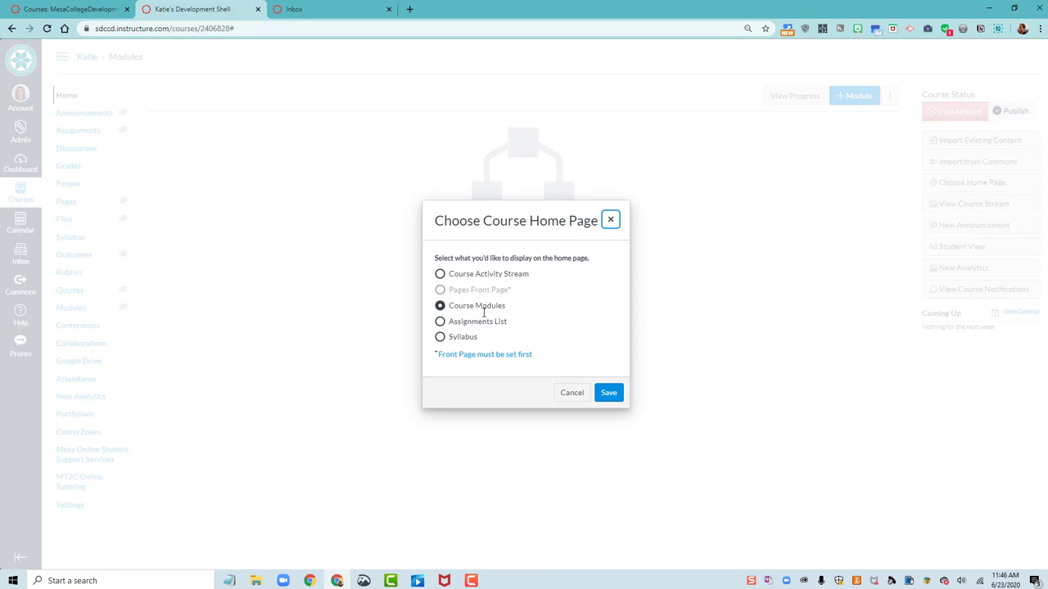
left_click(480, 361)
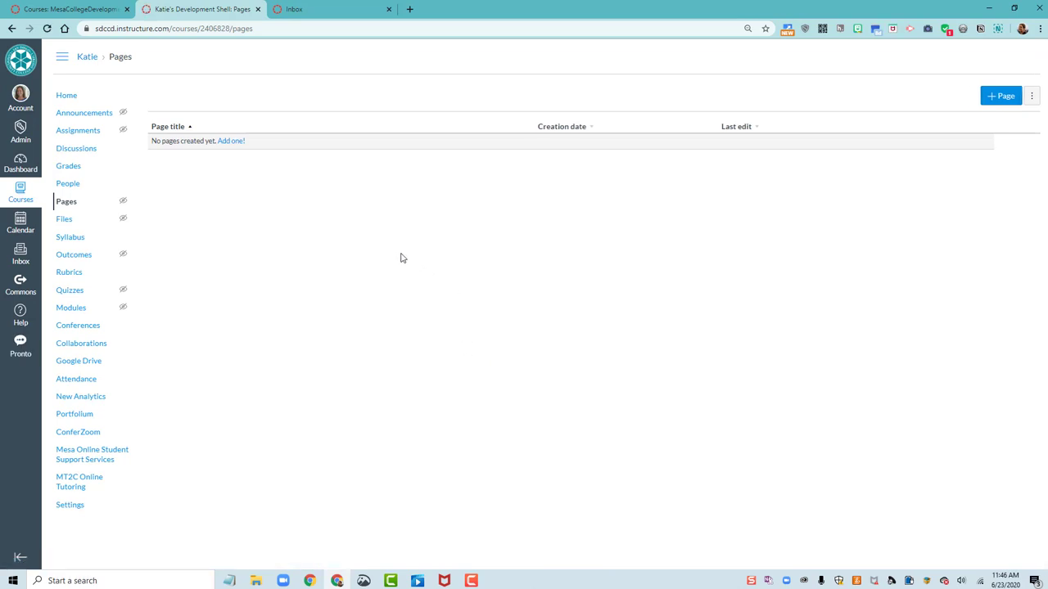
Create a page titled 'Home' with the body 'Under Construction', then save and publish it
left_click(231, 141)
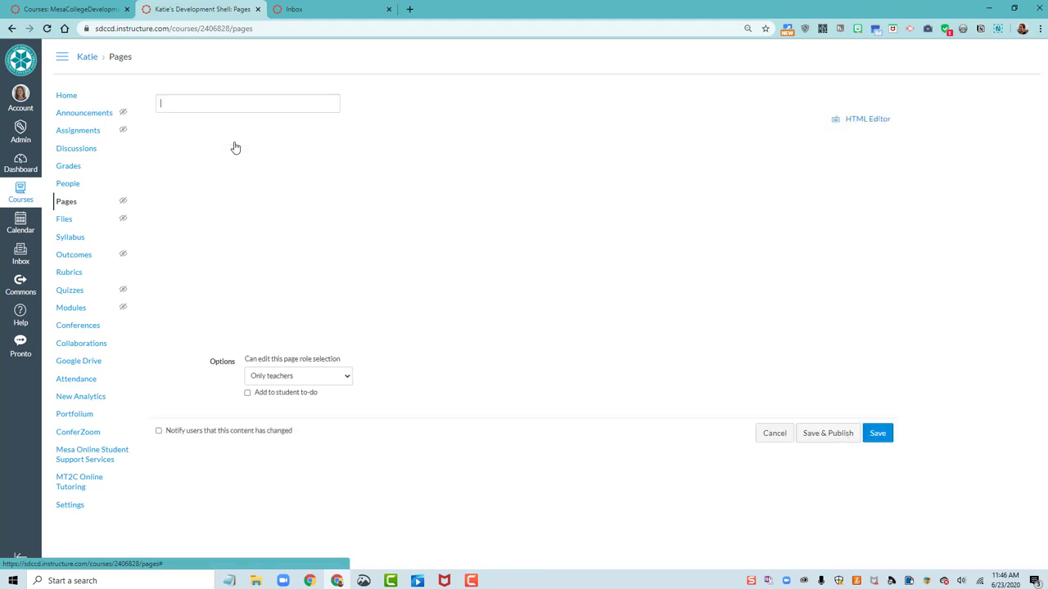
type("Home")
left_click(257, 192)
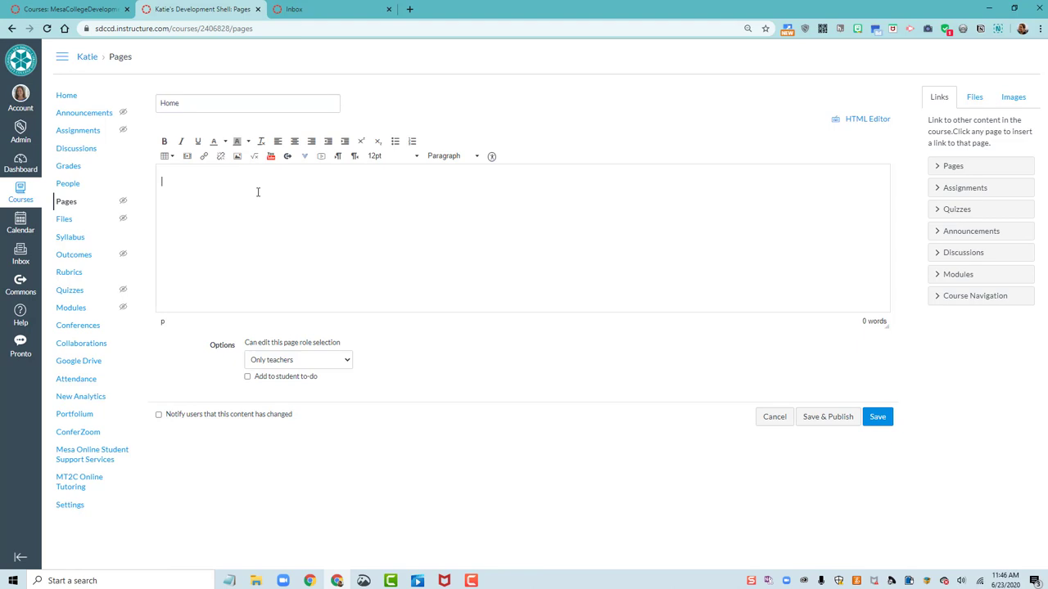
type("Under Construction")
left_click(815, 419)
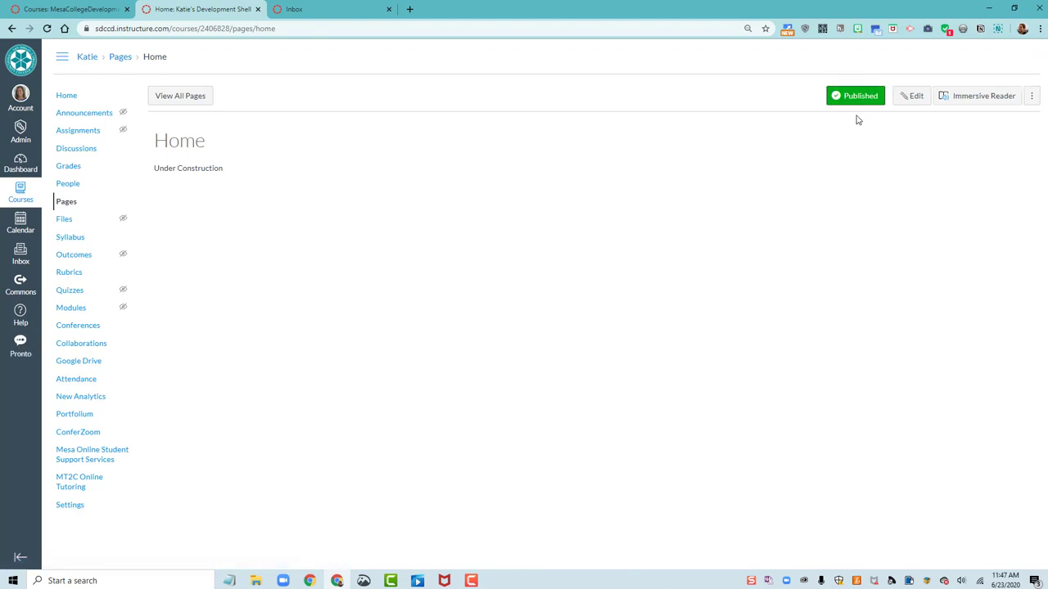
Set the Home page as the front page and choose Pages Front Page as the course home
left_click(1033, 98)
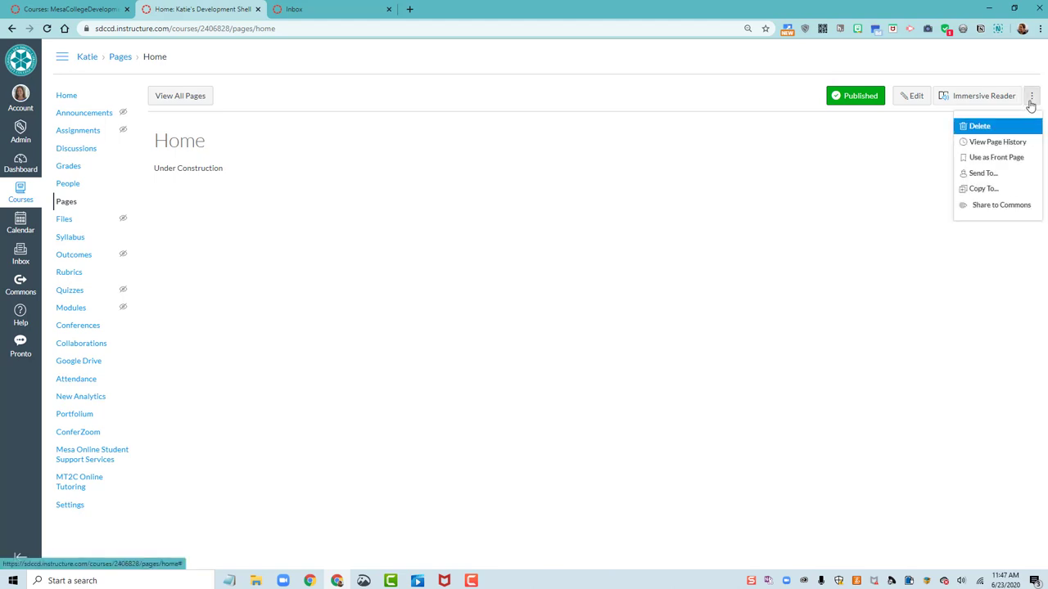
left_click(992, 158)
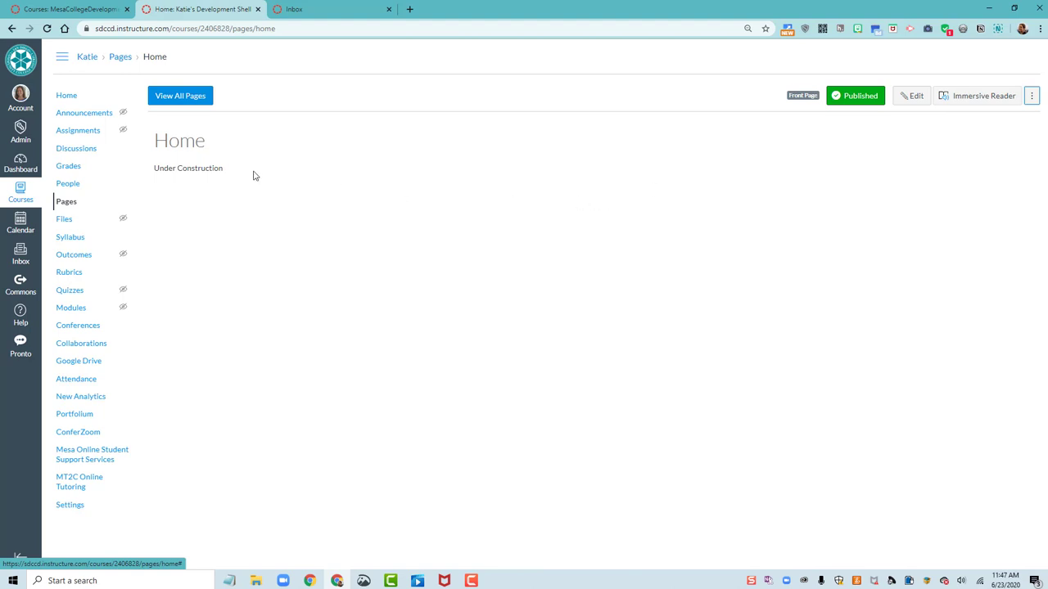
left_click(69, 98)
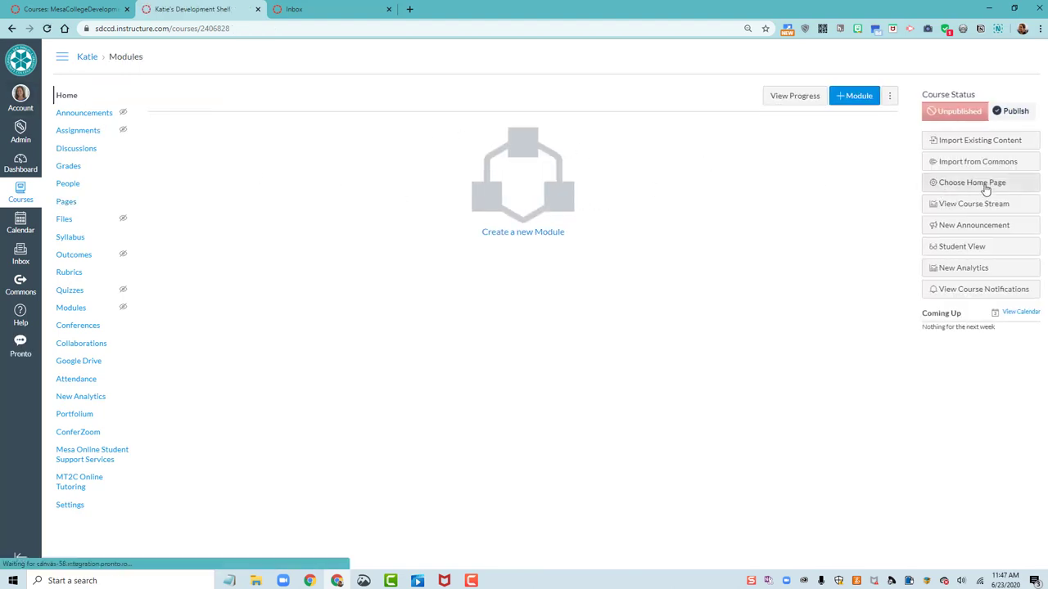
left_click(986, 189)
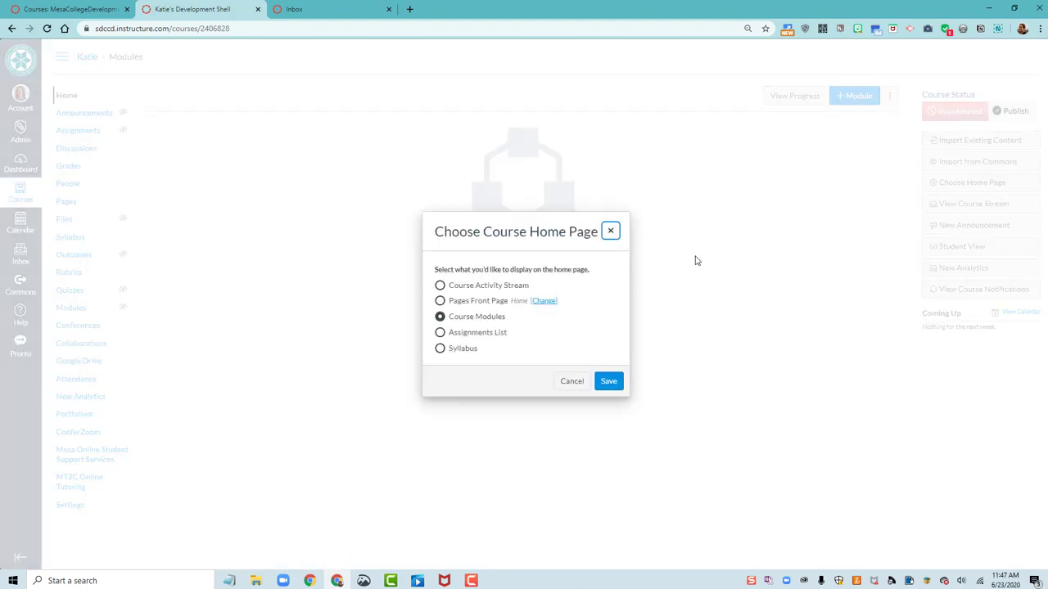
left_click(441, 301)
left_click(608, 383)
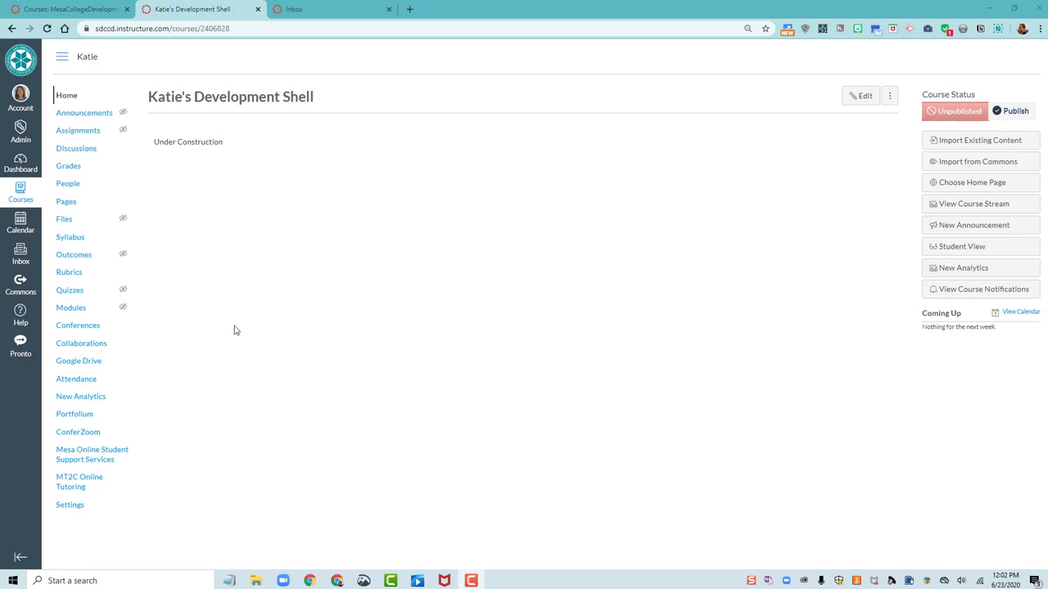
Edit the Home page and add 'Welcome!' above the Under Construction line
left_click(856, 100)
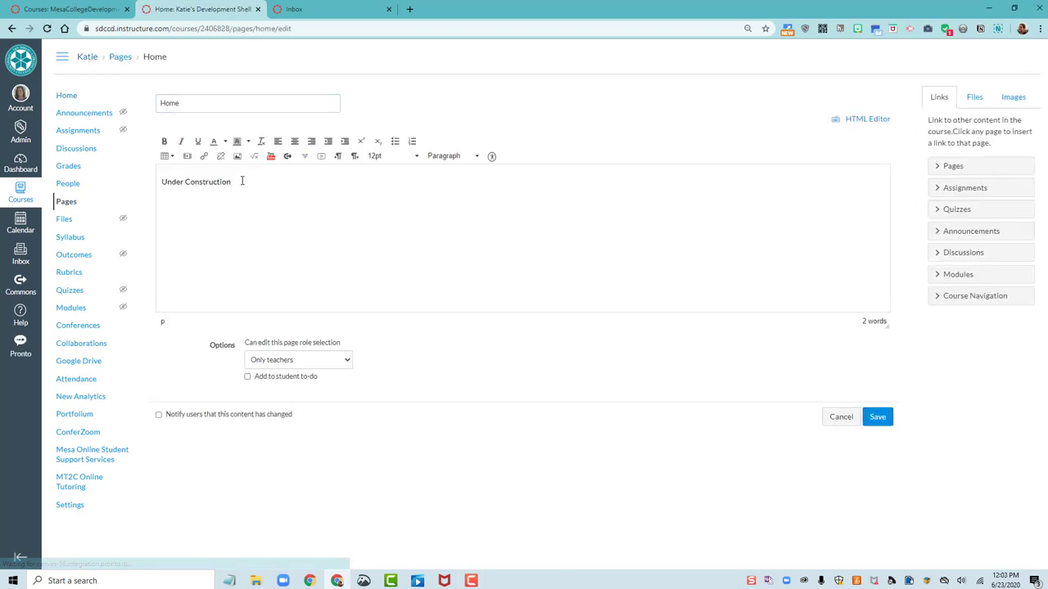
left_click_drag(243, 181, 161, 182)
key("ctrl+c")
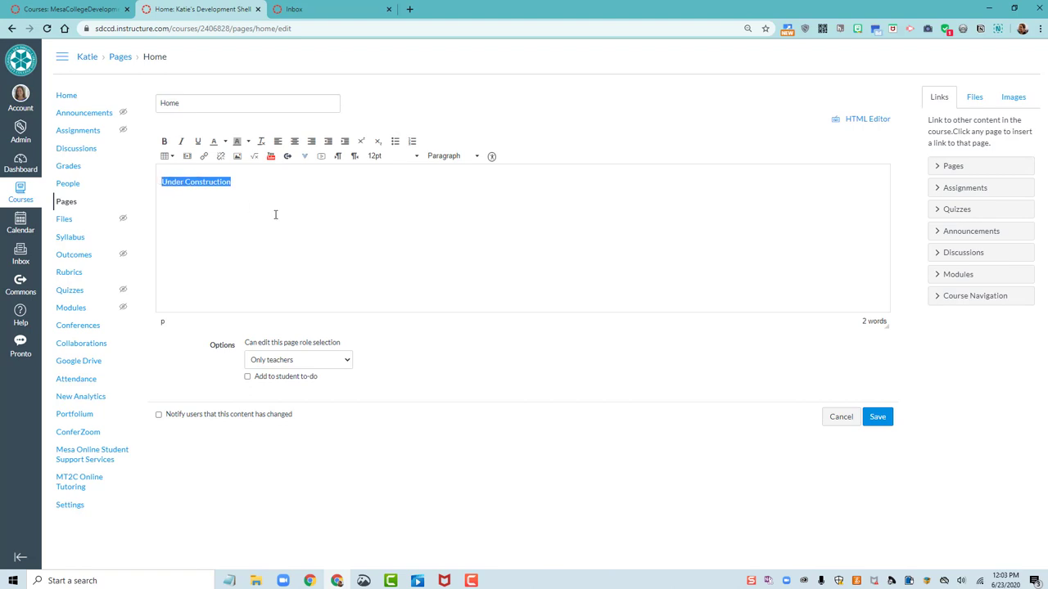
left_click(168, 182)
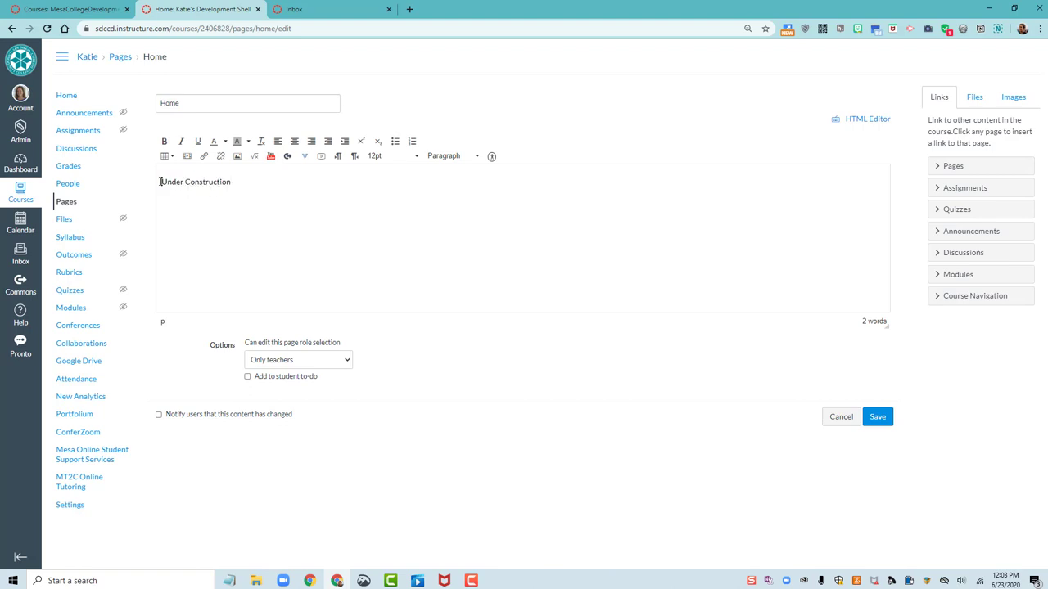
type("Welcome")
key("BackSpace")
key("BackSpace")
key("BackSpace")
key("BackSpace")
key("BackSpace")
key("BackSpace")
type("lcome!")
key("Return")
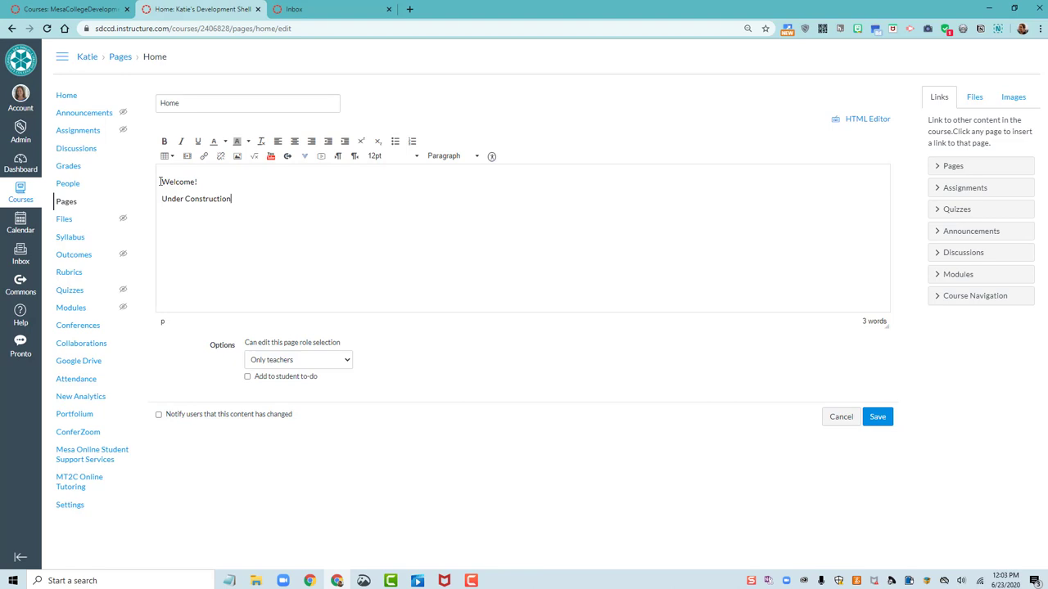
Add 'Nice to Meet You!', 'Want to Connect?' and 'Let's Get Started!', pasting Under Construction between them
key("Return")
type("Nice to Meet You!")
key("Return")
key("ctrl+v")
key("Return")
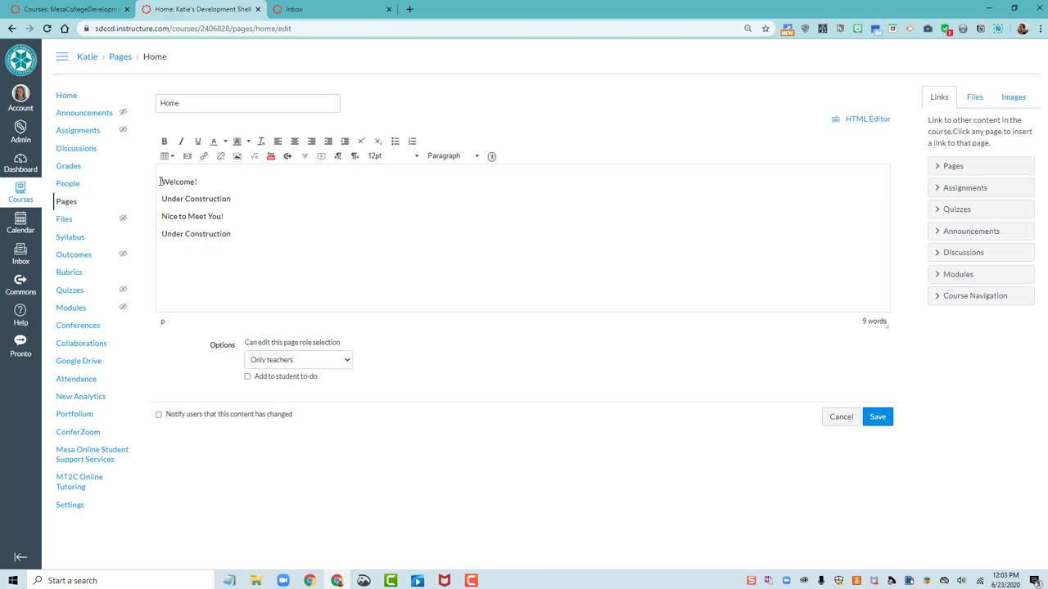
type("Want to Connect?")
key("Return")
key("ctrl+v")
key("Return")
type("Let's Get Started!")
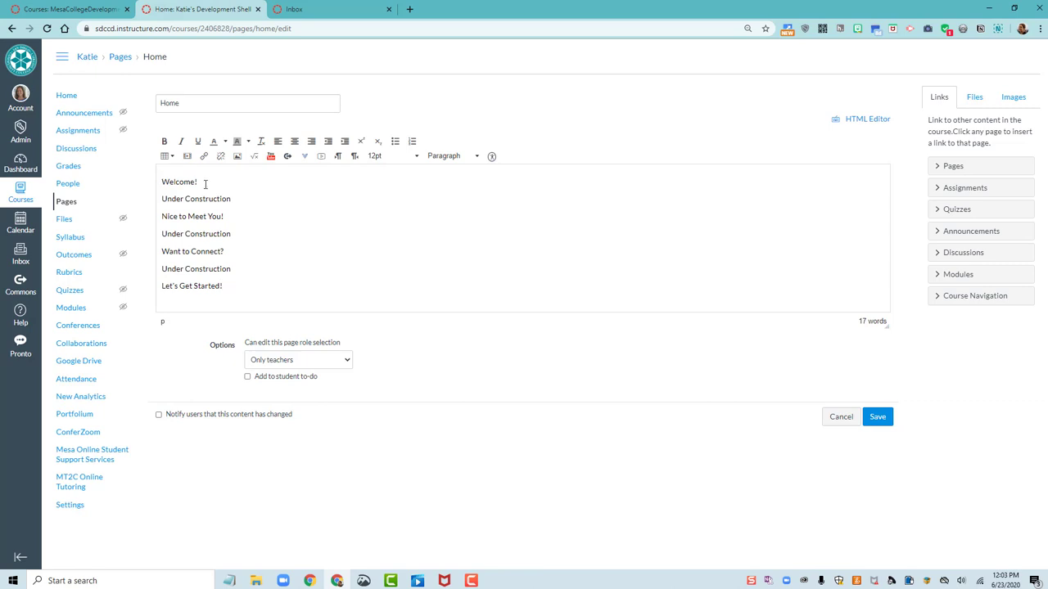
left_click_drag(206, 185, 157, 184)
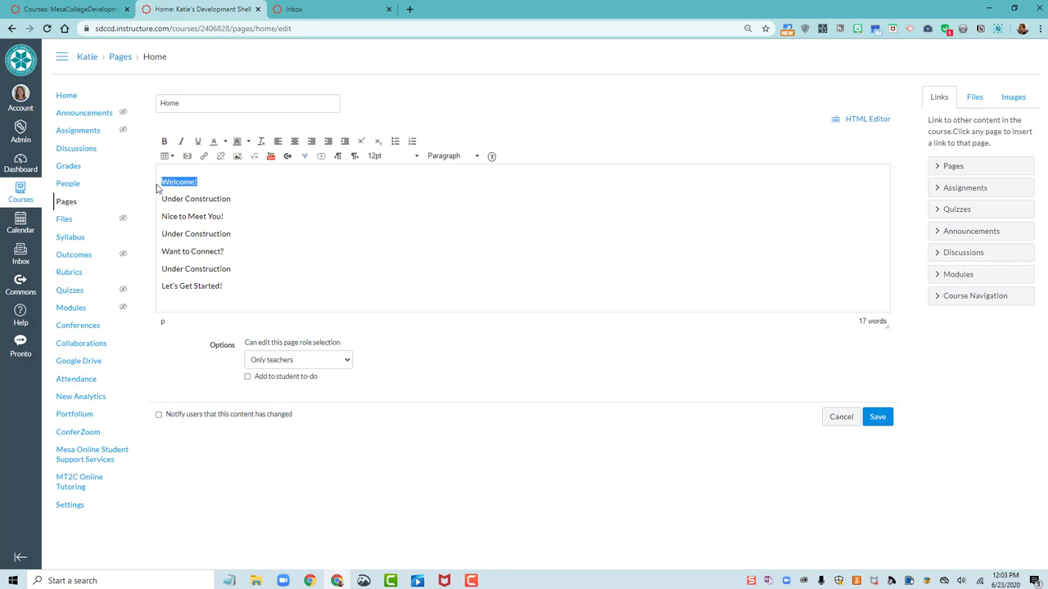
left_click(165, 141)
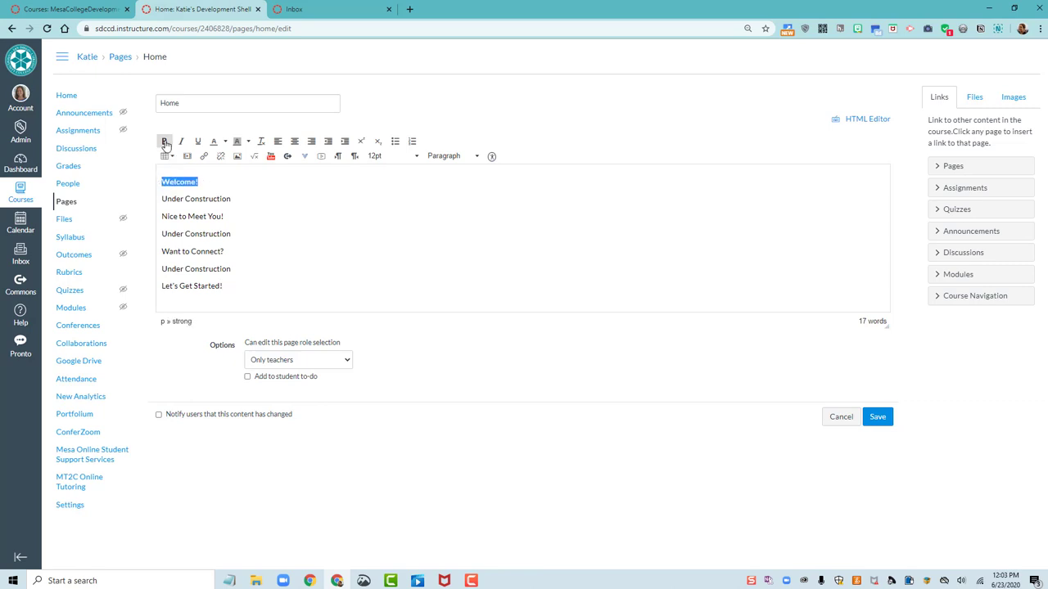
left_click(399, 156)
left_click(390, 229)
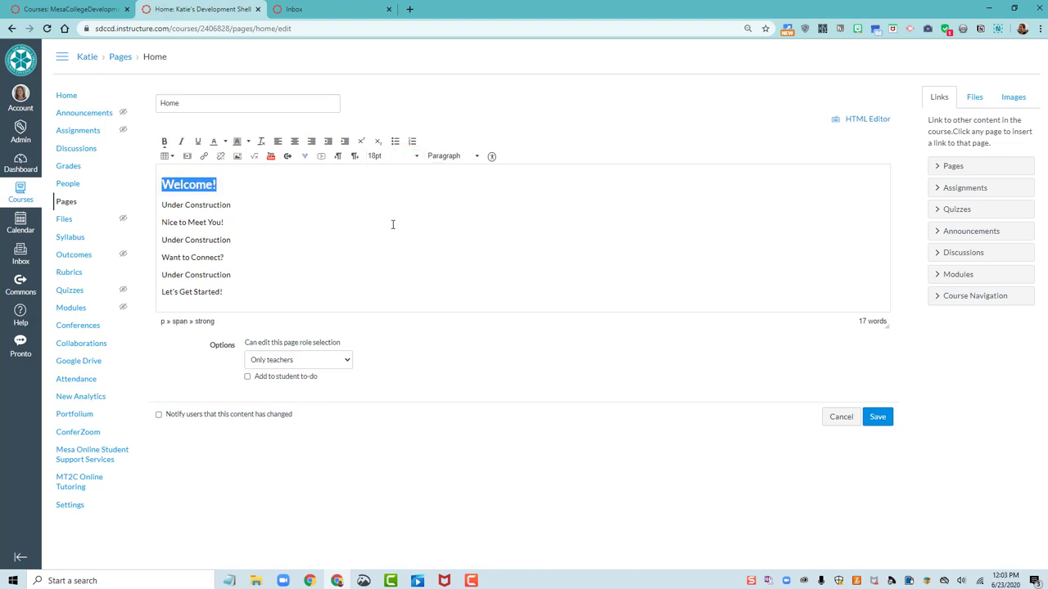
left_click(225, 144)
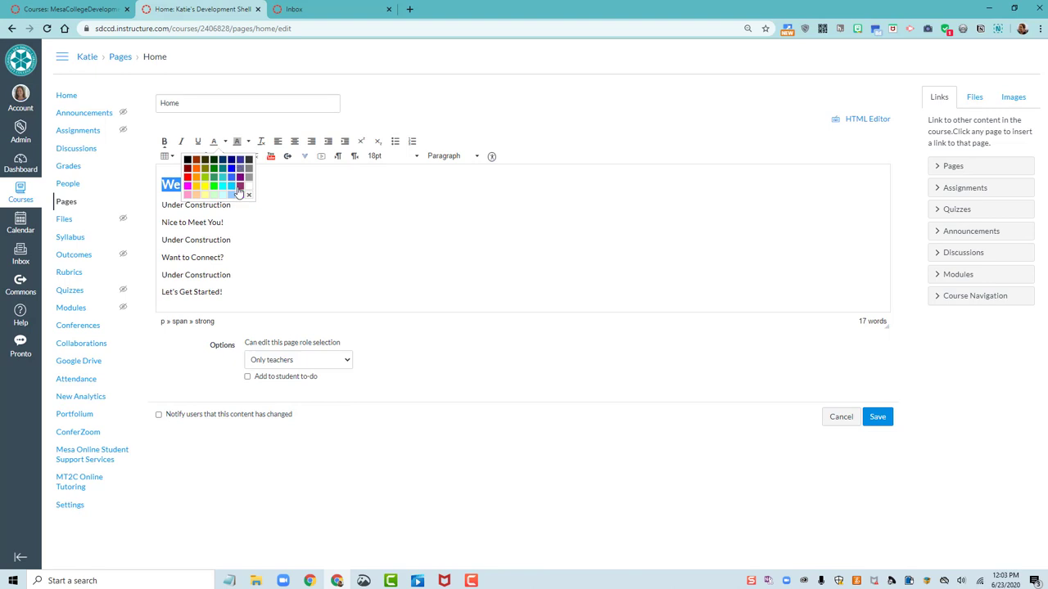
left_click(389, 228)
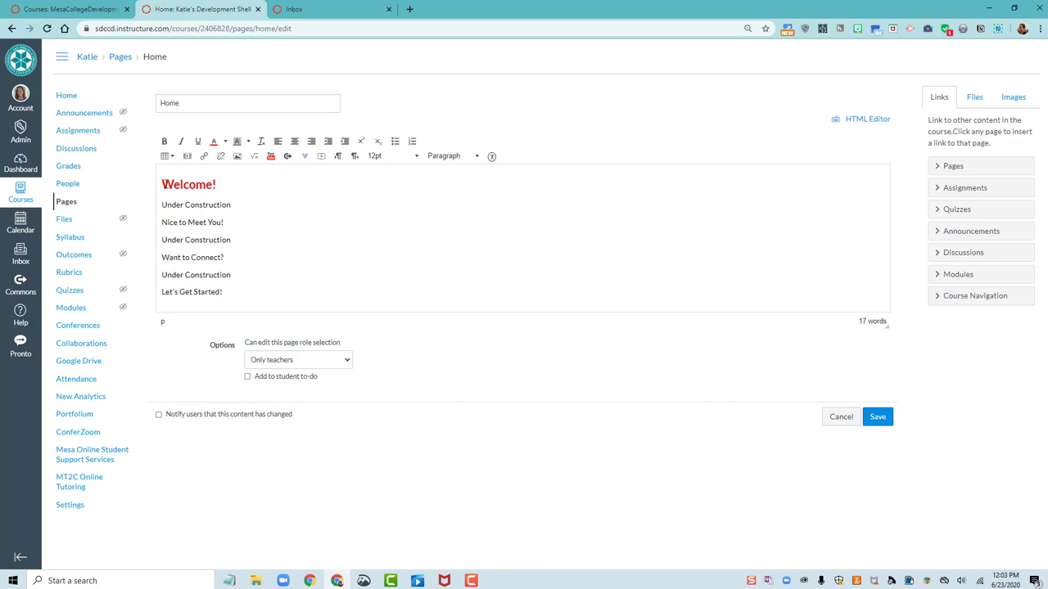
left_click_drag(162, 185, 224, 186)
left_click(217, 185)
key("ctrl+z")
key("ctrl+z")
key("ctrl+z")
left_click_drag(209, 181, 160, 182)
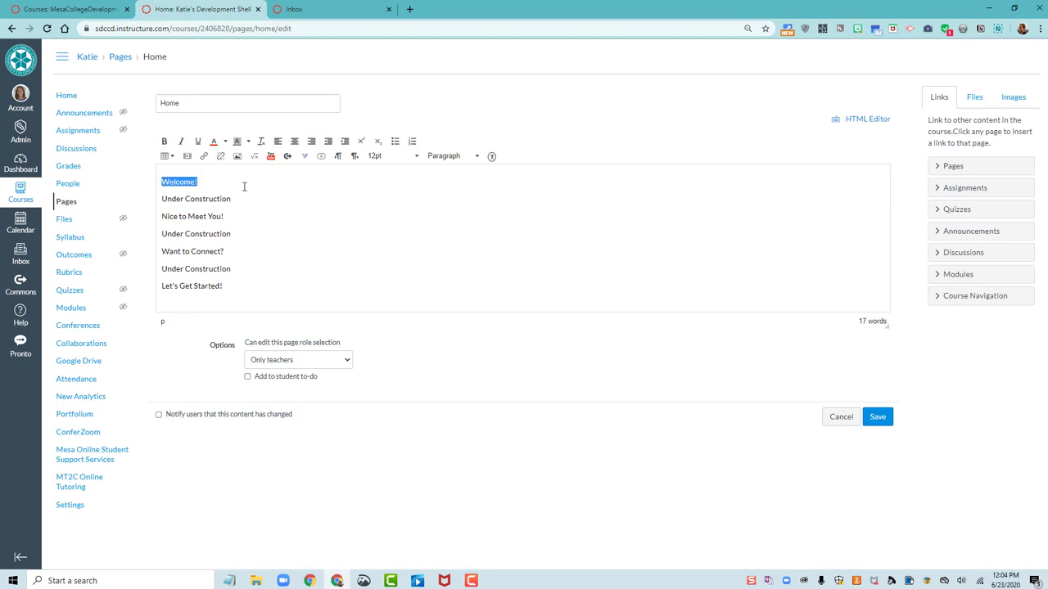
Format Welcome!, Nice to Meet You!, Want to Connect? and Let's Get Started! as Header 2
left_click(443, 156)
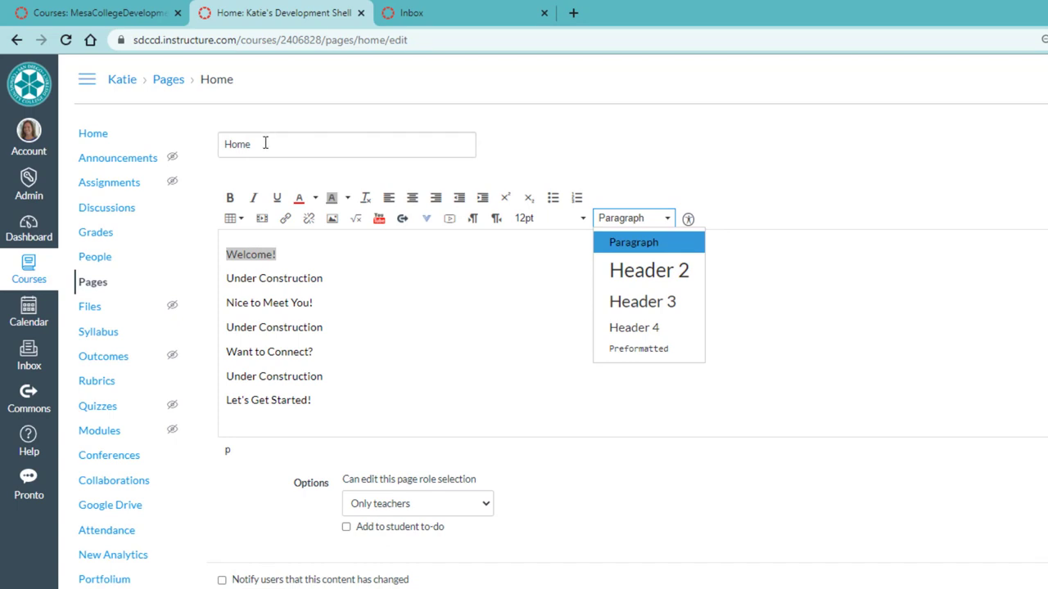
left_click(662, 278)
left_click_drag(315, 312, 223, 309)
left_click(647, 219)
left_click(655, 281)
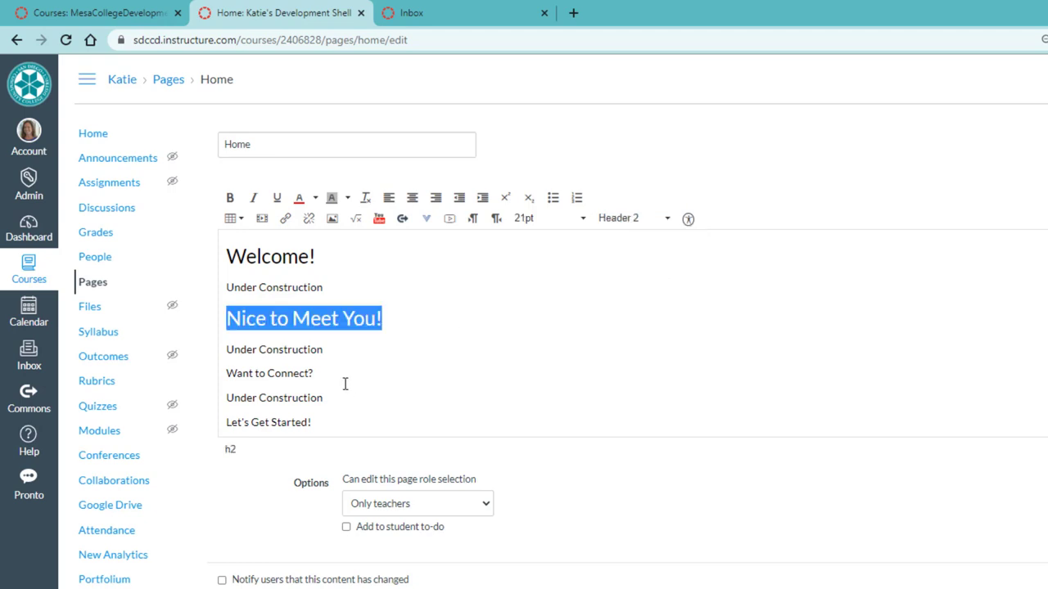
left_click_drag(315, 373, 224, 374)
left_click(636, 219)
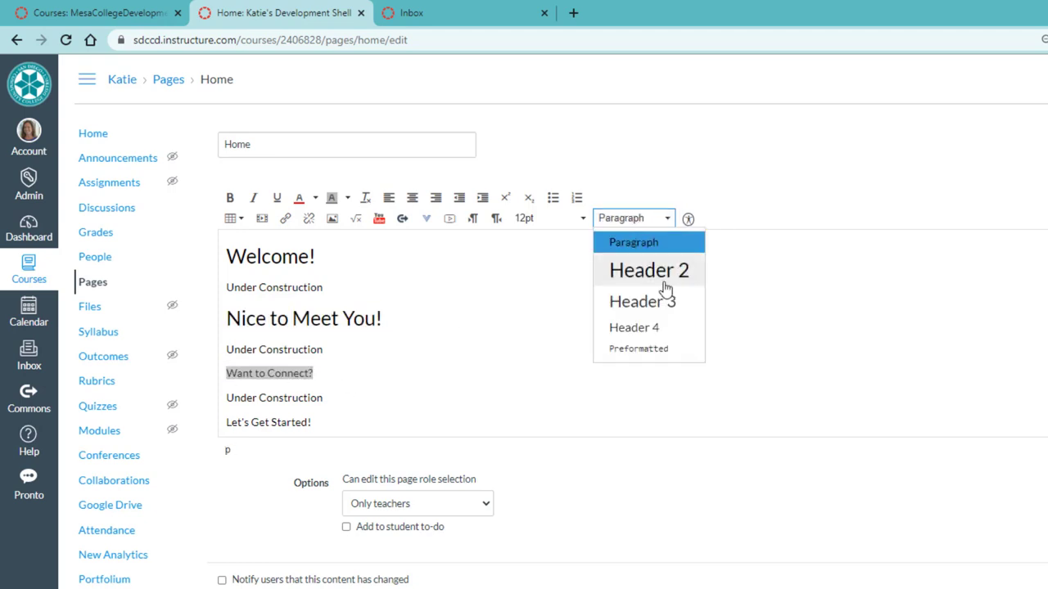
left_click(659, 273)
left_click_drag(322, 421, 226, 422)
left_click(639, 219)
left_click(647, 274)
left_click(483, 414)
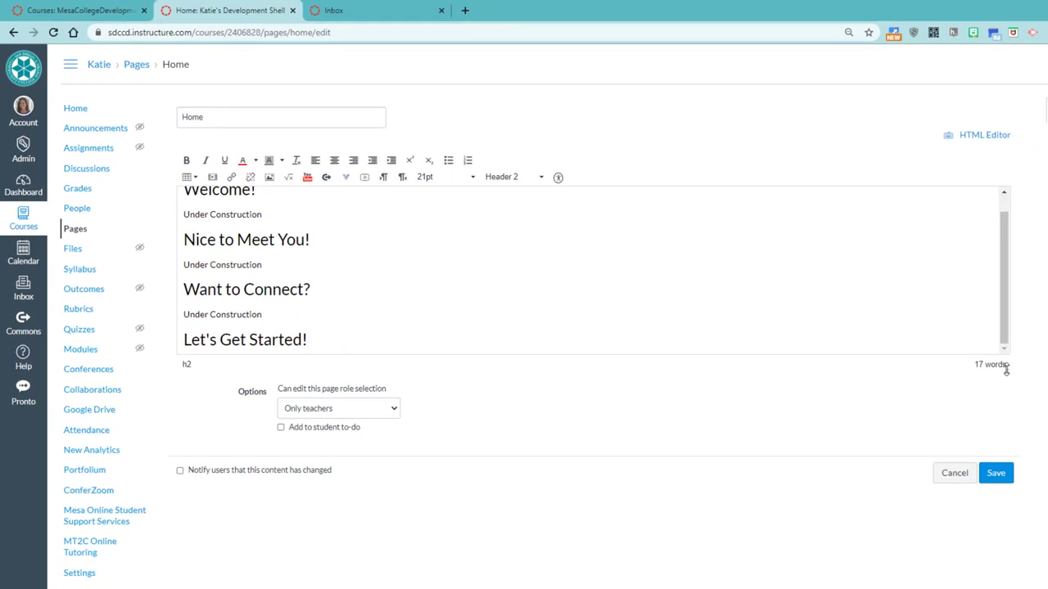
Enlarge the editor and add an 'Under Construction' line below Let's Get Started!
left_click_drag(1006, 369, 1003, 465)
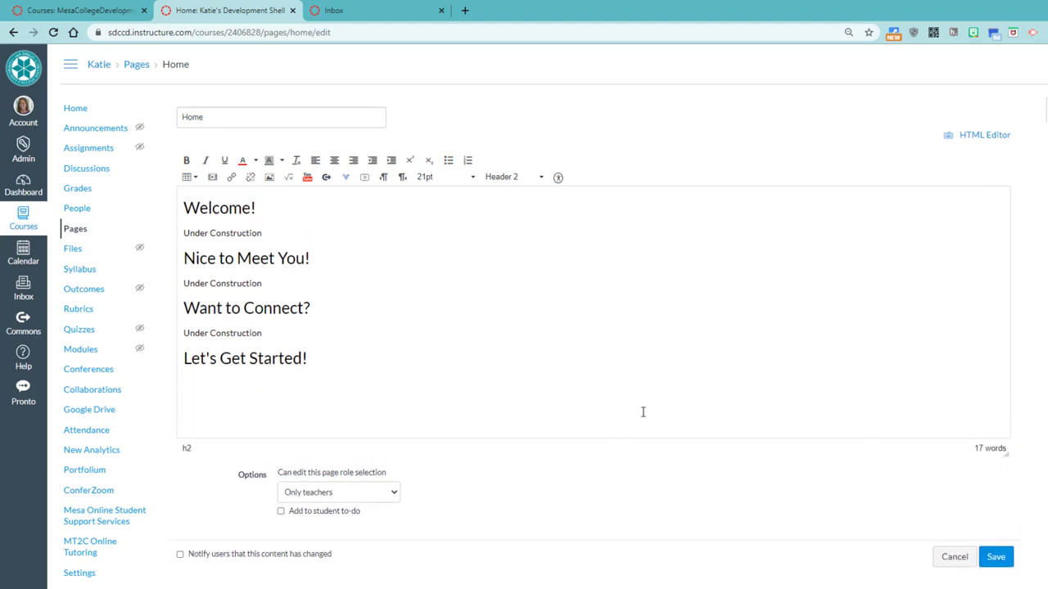
key("Return")
type("Under Construction")
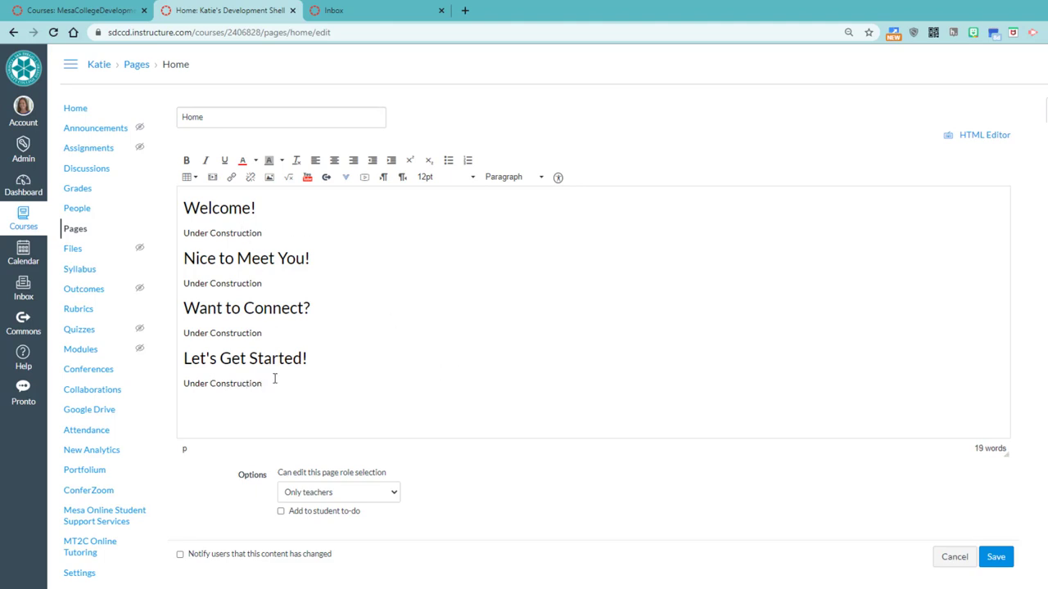
Save the Home page edits and view the result on the course home
left_click(1003, 564)
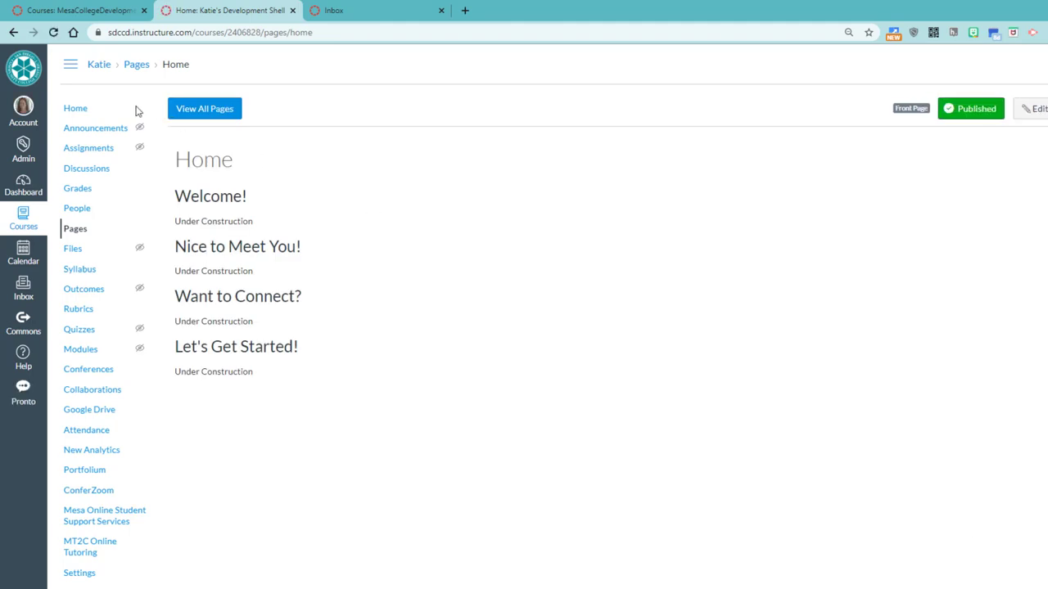
left_click(75, 110)
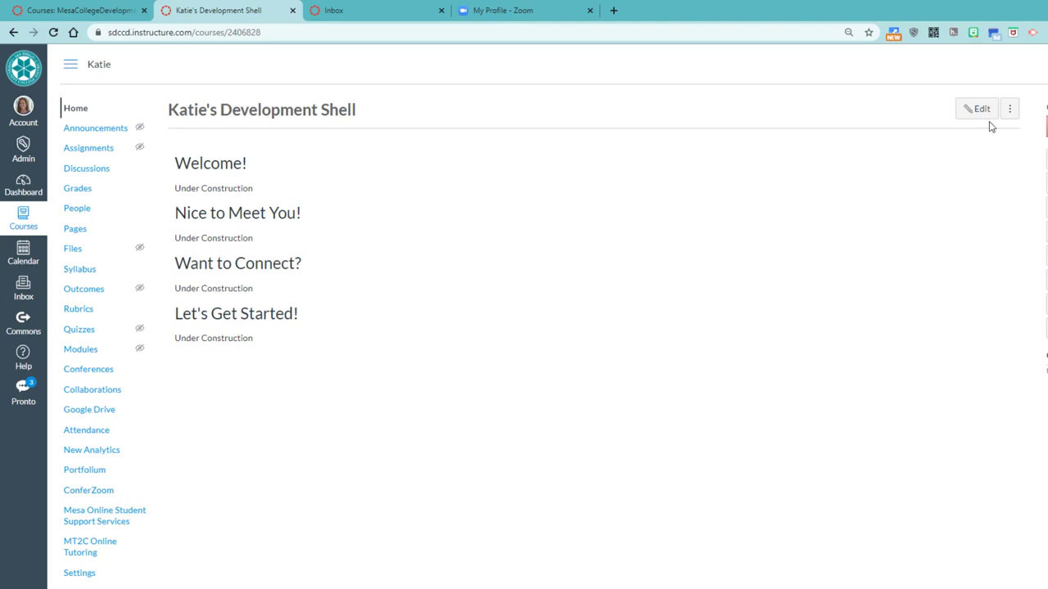
Replace the Welcome! placeholder with 'Welcome to Build with Mesa Buddies!' followed by the pasted paragraph
left_click(976, 115)
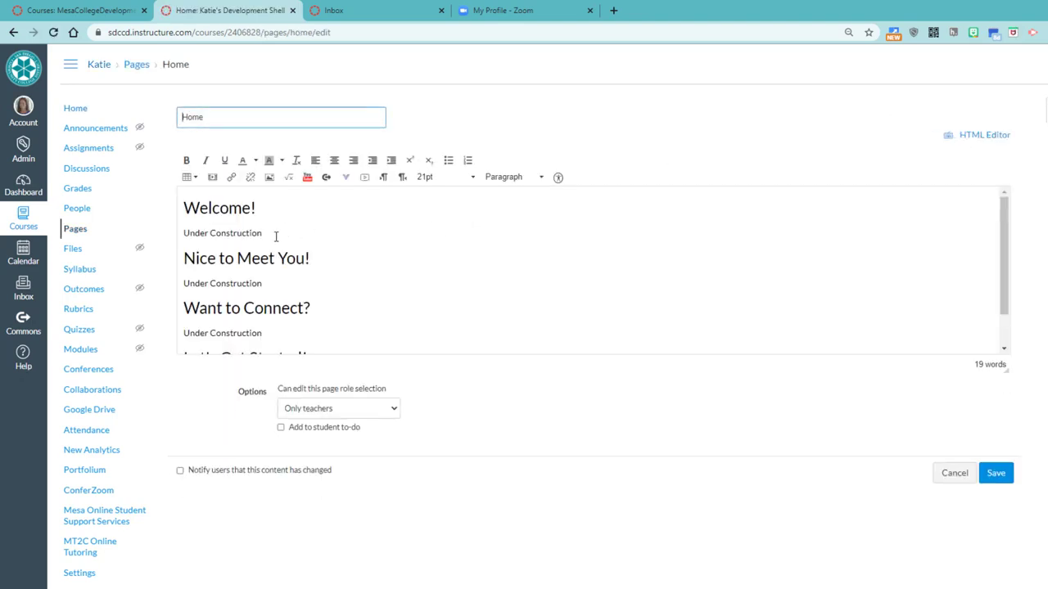
left_click_drag(269, 232, 185, 233)
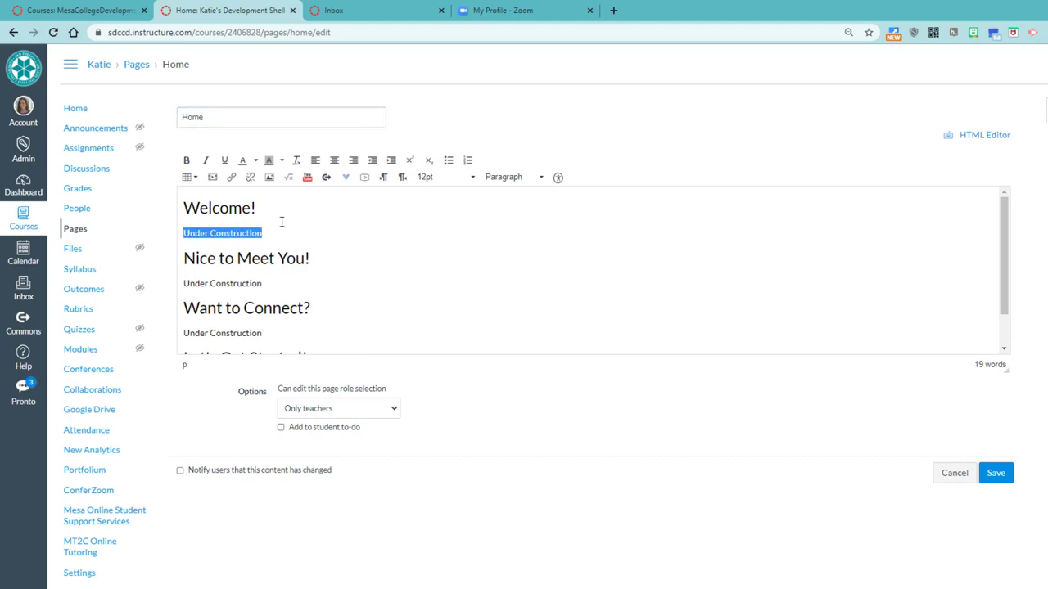
type("Welcome to Build with Mesa Buddies!")
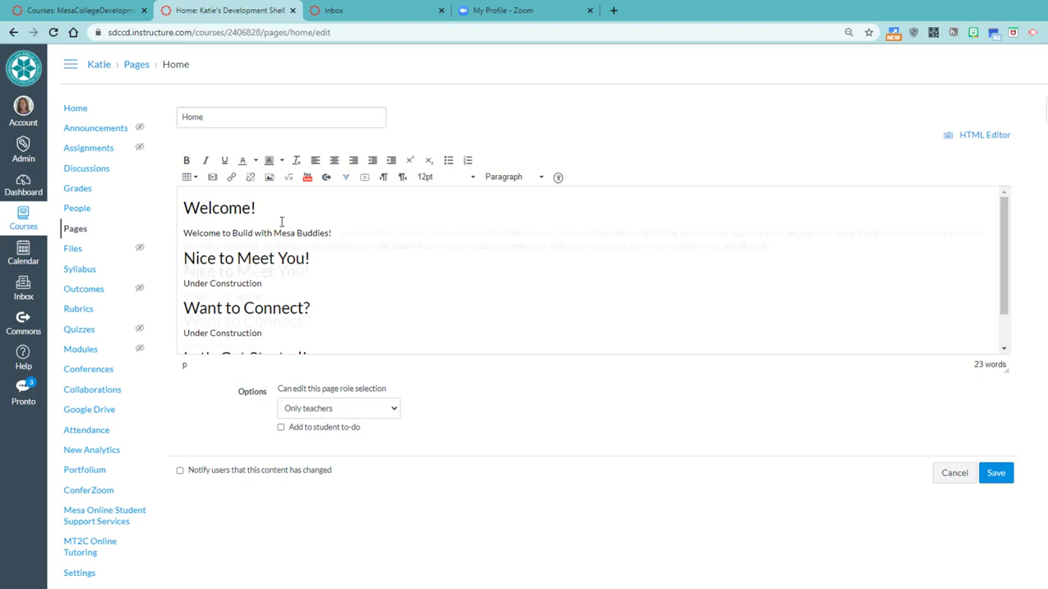
type("I'm excited that you are joining us in this Buddies course. It's an exciting time to be talking about online teaching and I am looking forward to being in this course with you. We'll be supporting you however we can this summer. Each of us brings a valuable perspective to this conversation, and I'm grateful to have you all here.")
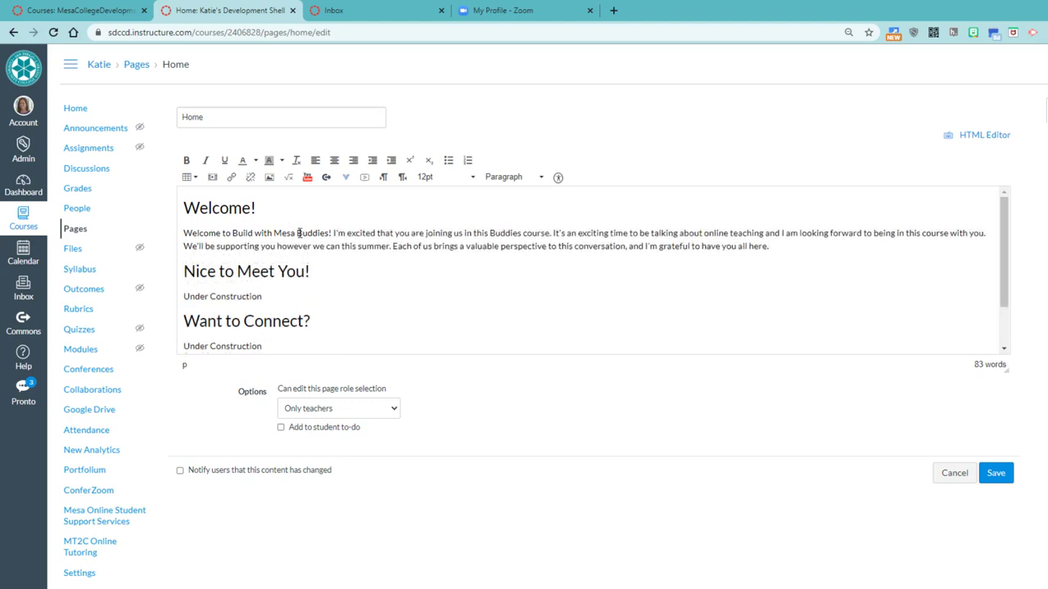
left_click_drag(297, 233, 399, 245)
left_click(468, 233)
left_click_drag(1007, 368, 1011, 472)
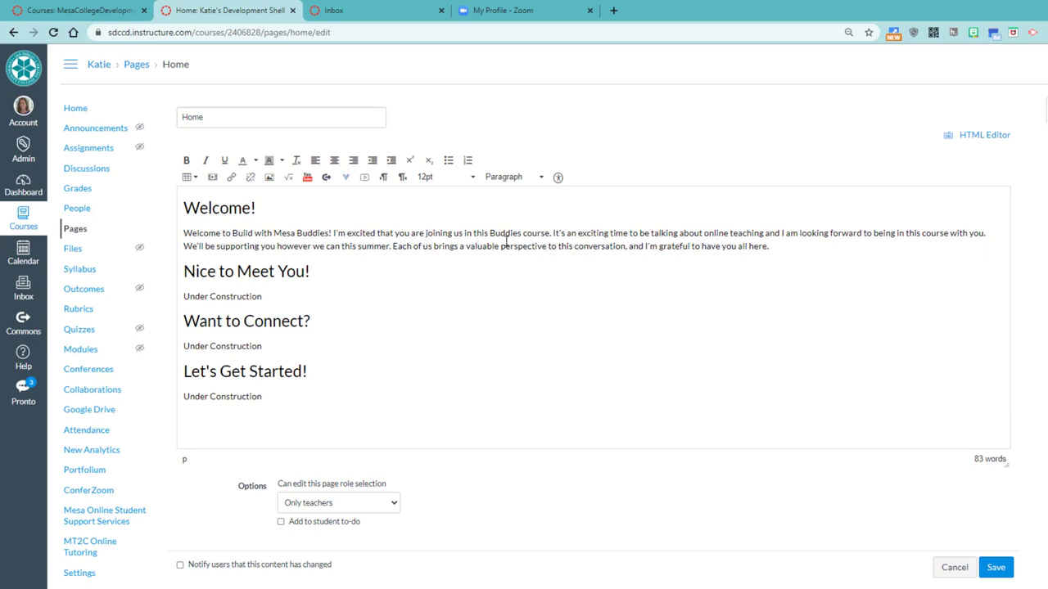
left_click(274, 319)
Replace the Nice to Meet You! placeholder with an instructor introduction beginning 'My name'
left_click_drag(263, 296, 183, 290)
key("BackSpace")
type("My name")
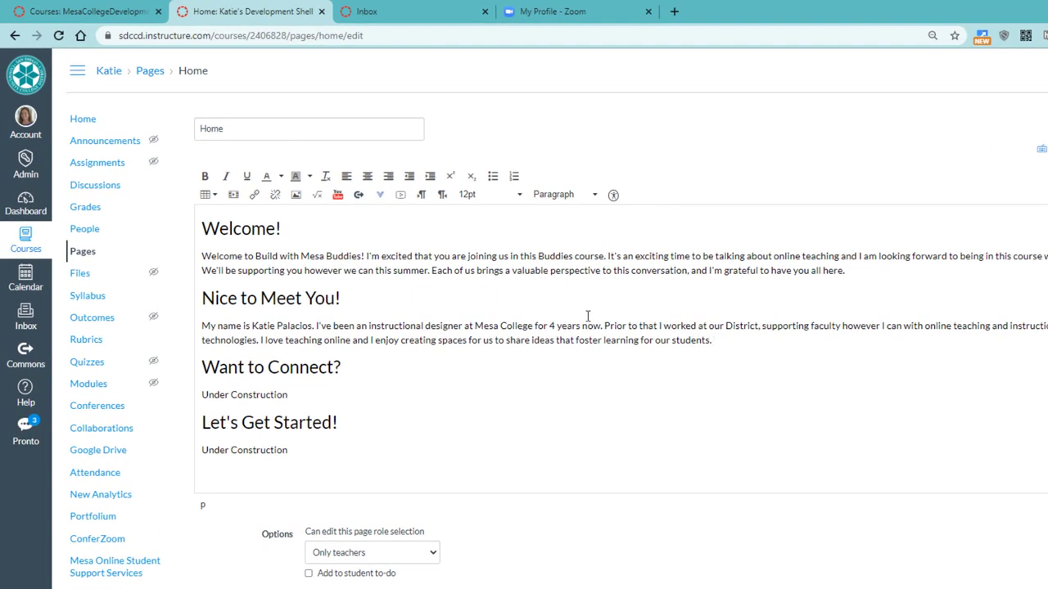
left_click(716, 341)
Replace the Want to Connect? placeholder with 'There are several ways that we can connect during our course:'
left_click_drag(315, 396, 201, 395)
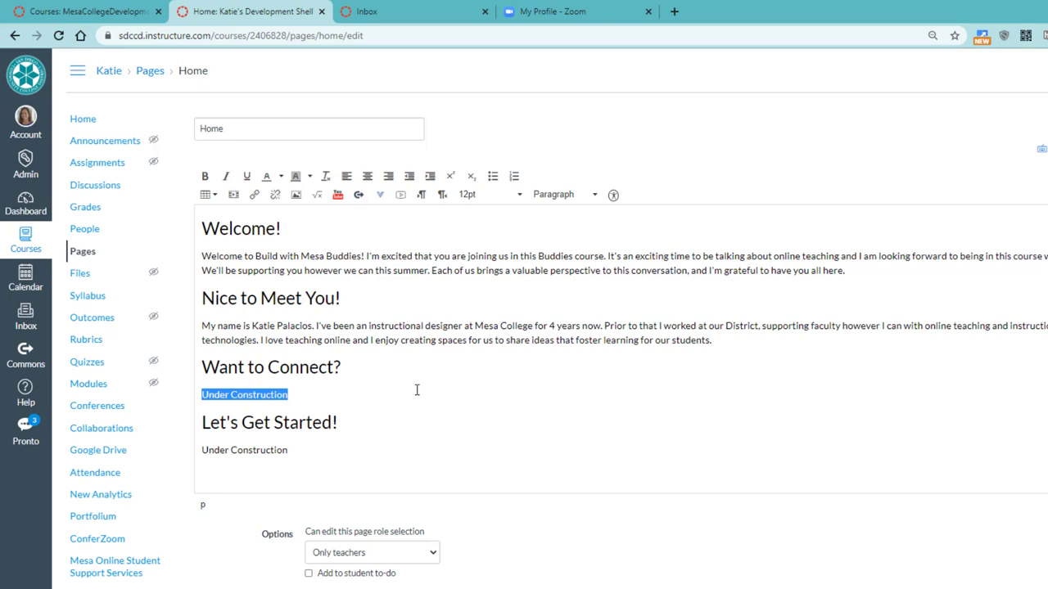
type("There are severa")
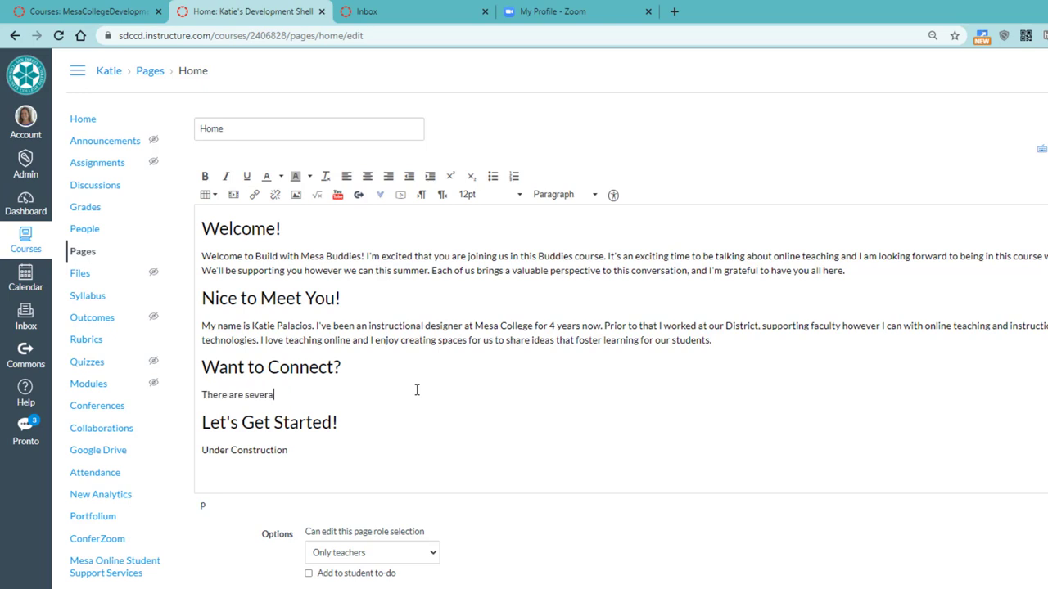
type("l ways that we can a")
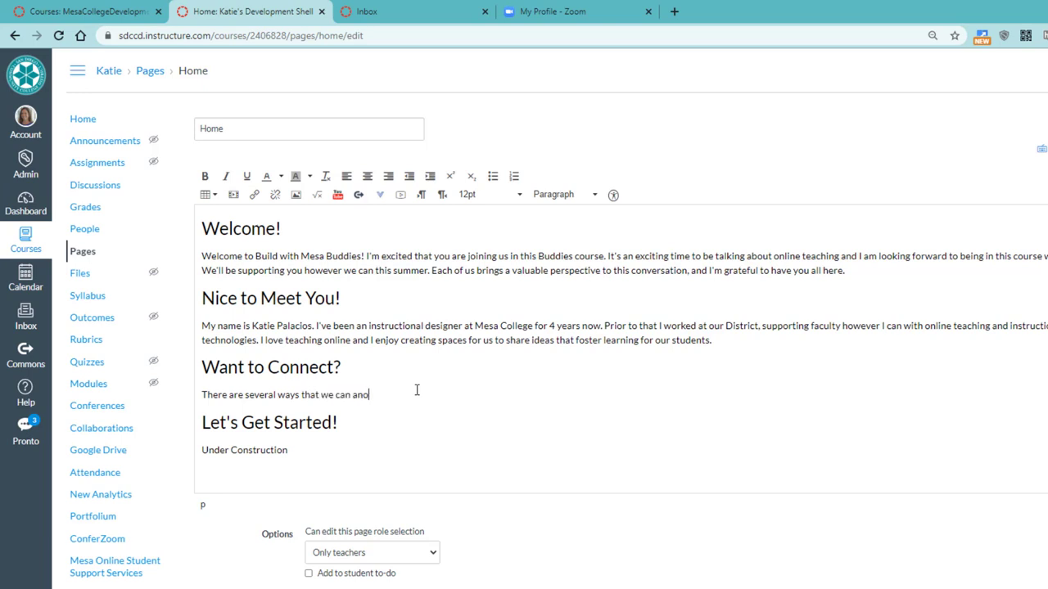
key("BackSpace")
type("connect during our course")
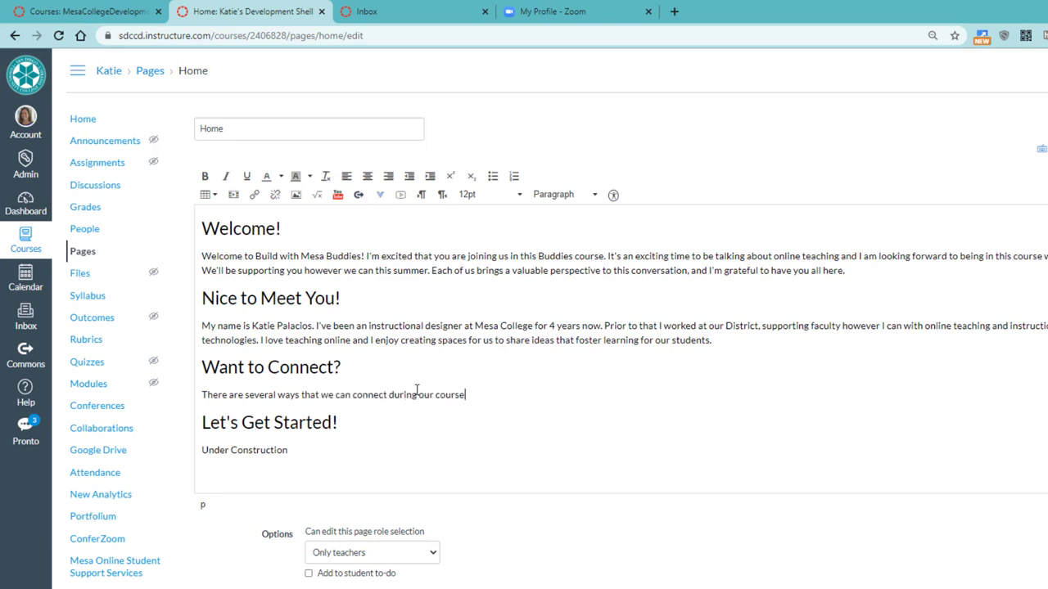
type(":")
List Discussion Q&A, Canvas Inbox, the instructor's e-mail, and Zoom Room hours (Tu/Thurs. 2p - 3p PST) on separate lines
key("Return")
type("Discussion Q&A")
key("Return")
type("Canvas Inbo")
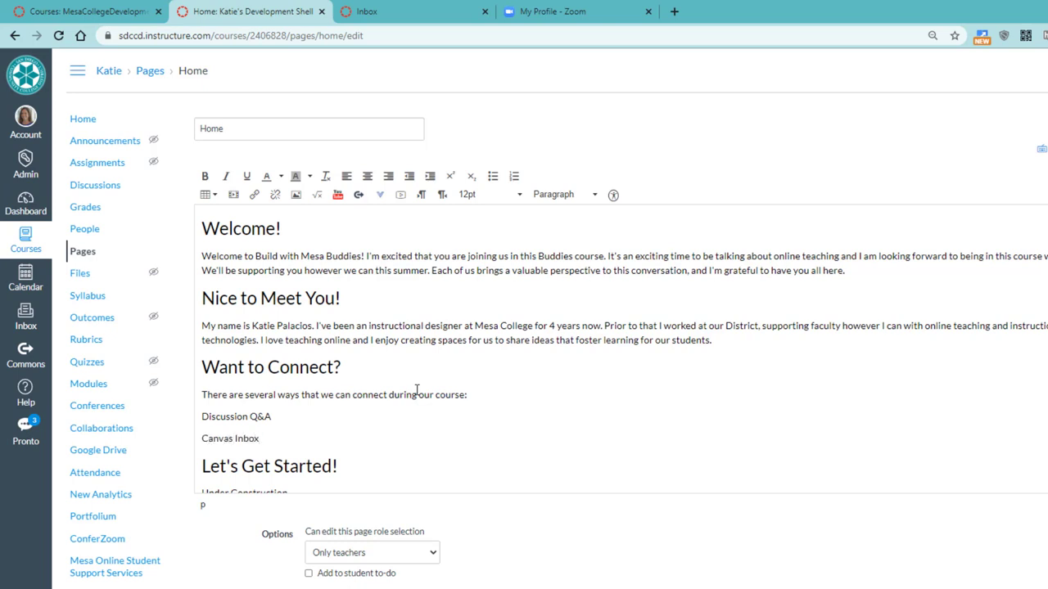
type("x")
key("Return")
type("Email ")
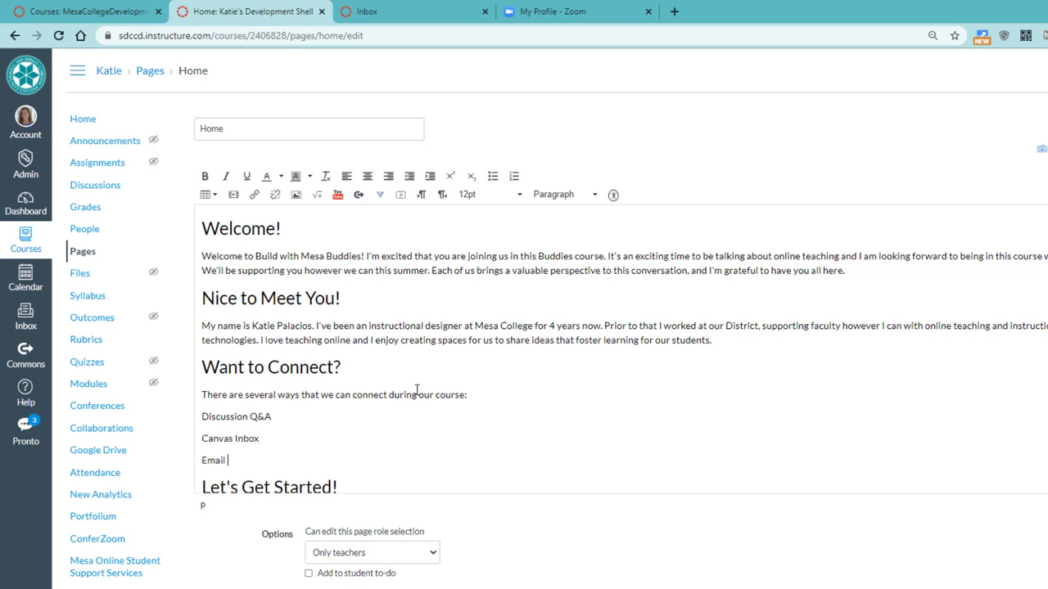
key("Return")
type("Meeti in my Zoom Room")
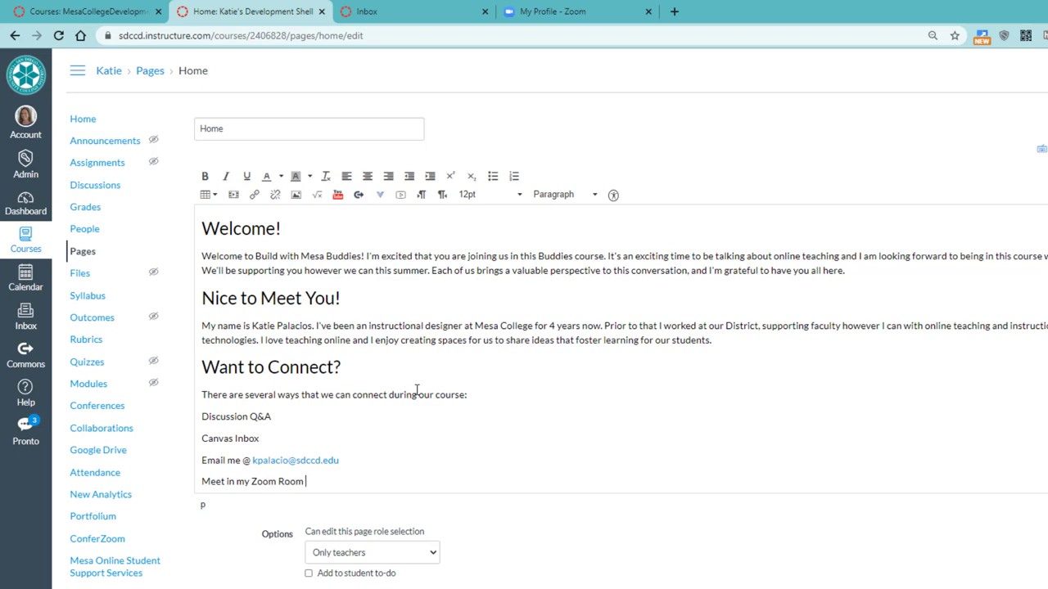
type(" (Tu/Thurs. 2p - 3p PST")
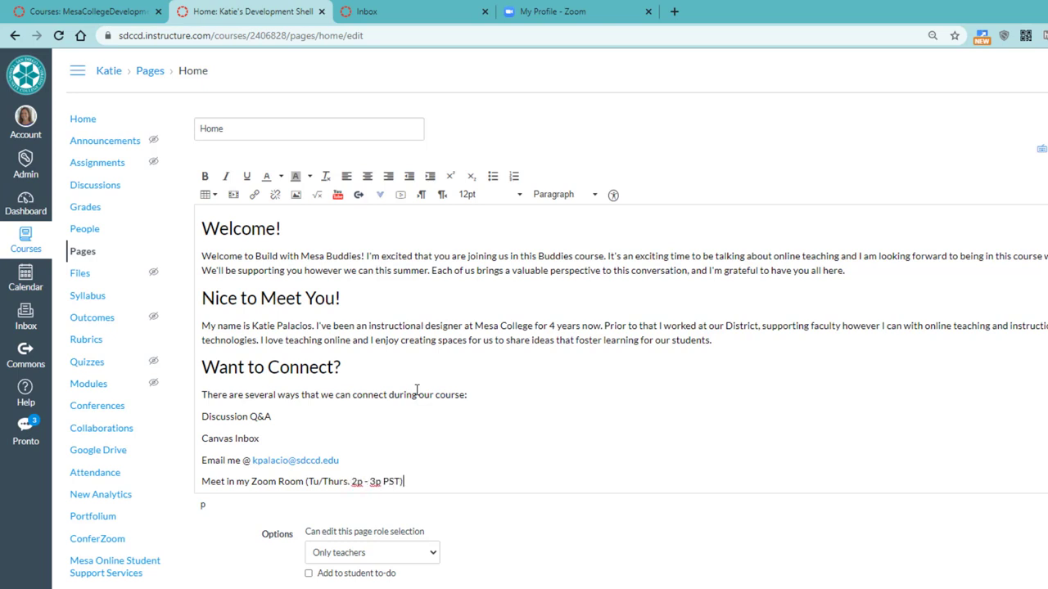
type("Let's Get Started! Under Construction")
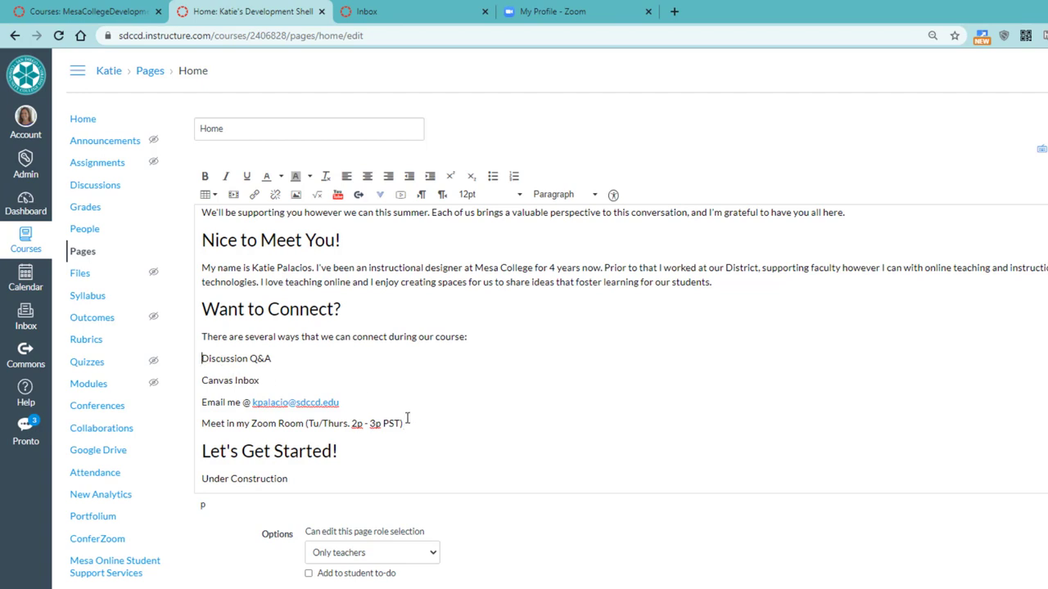
Make the four contact lines a bulleted list and select 'Meet in my Zoom Room' in the last bullet
left_click_drag(419, 423, 199, 360)
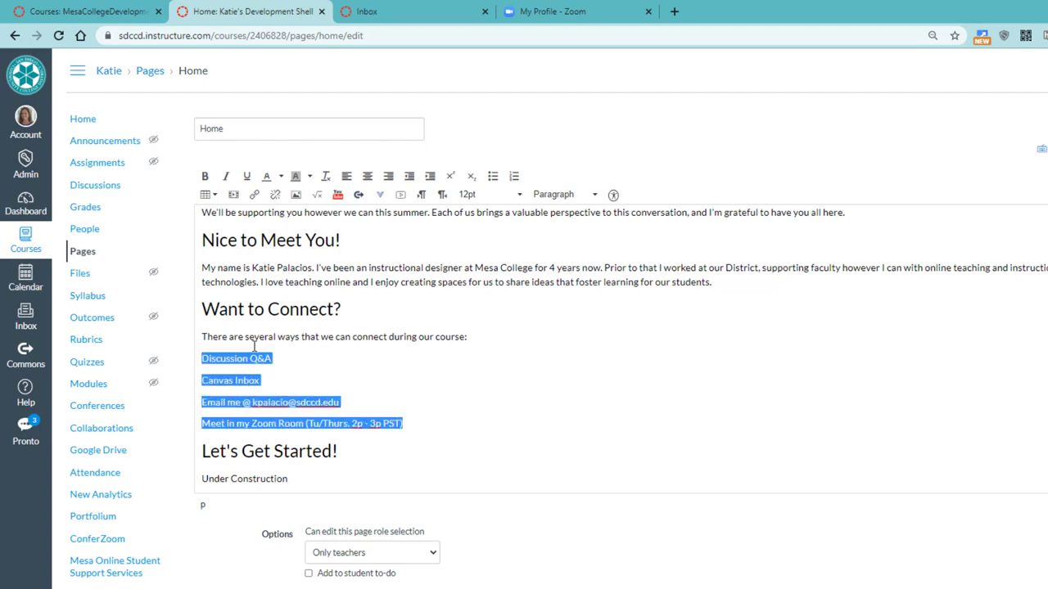
left_click(492, 177)
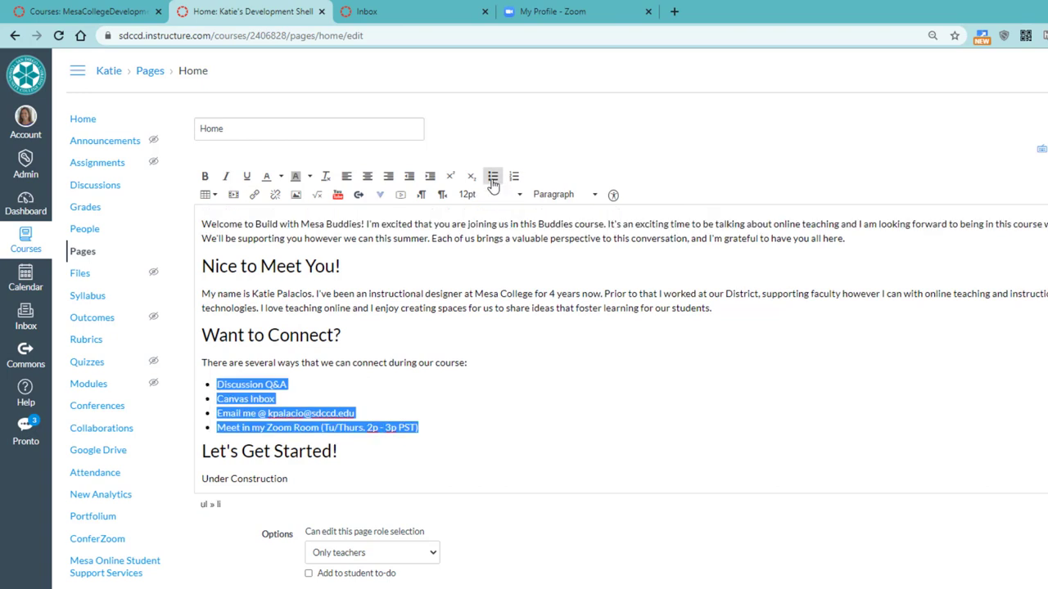
left_click(456, 414)
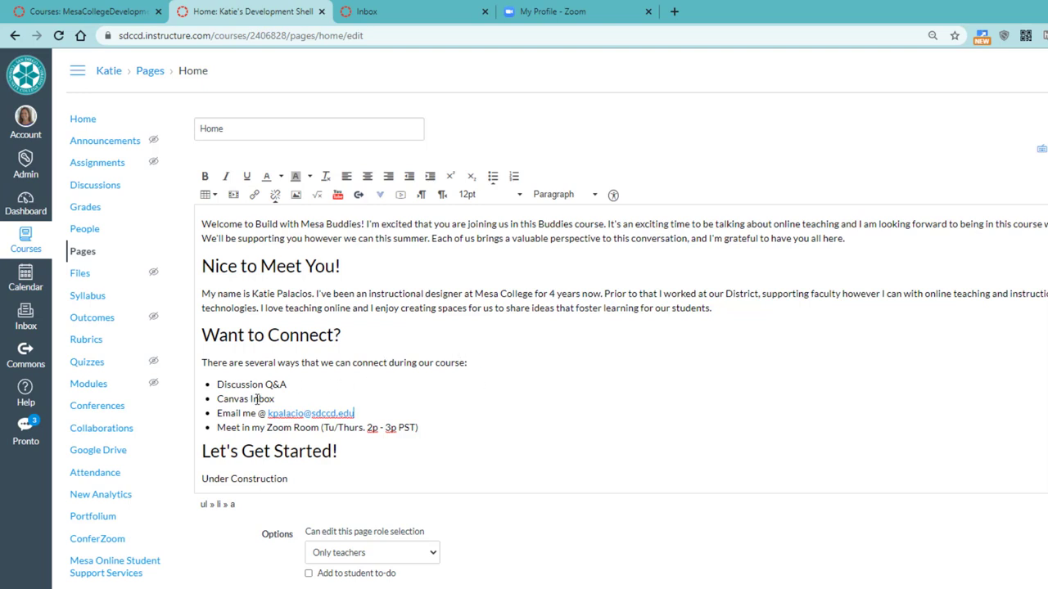
left_click(250, 427)
left_click_drag(216, 430, 319, 432)
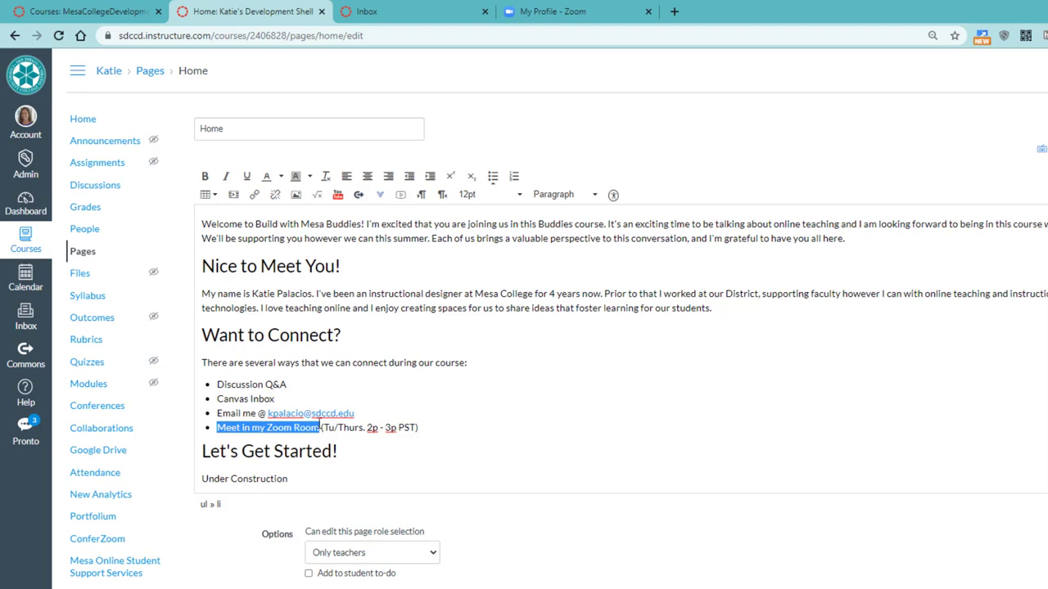
Copy the Personal Meeting ID URL from the Zoom profile page, then go back to the Canvas Home editor
left_click(573, 9)
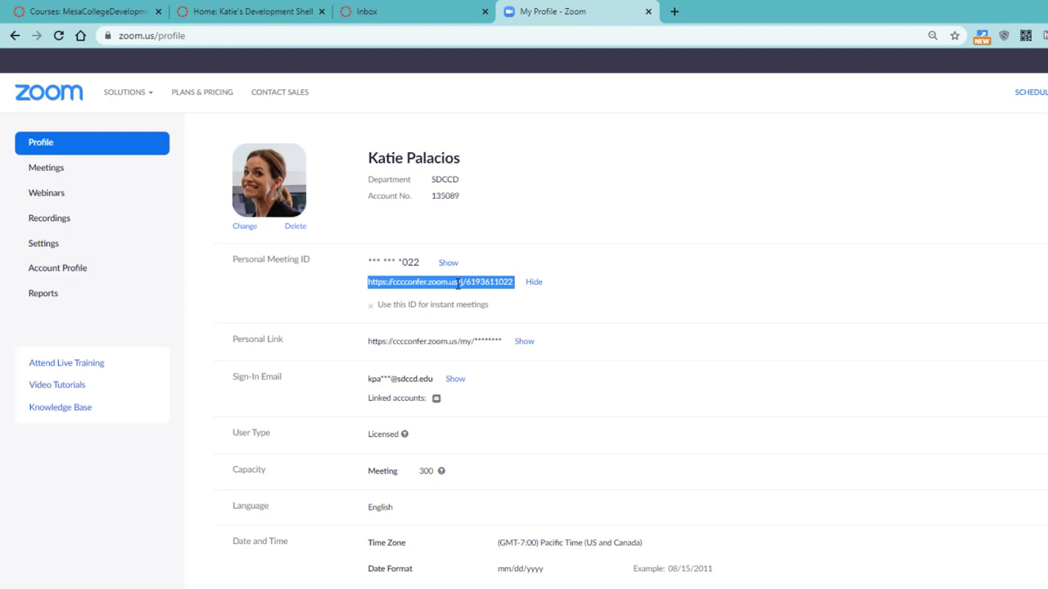
right_click(458, 283)
left_click(478, 293)
left_click(258, 10)
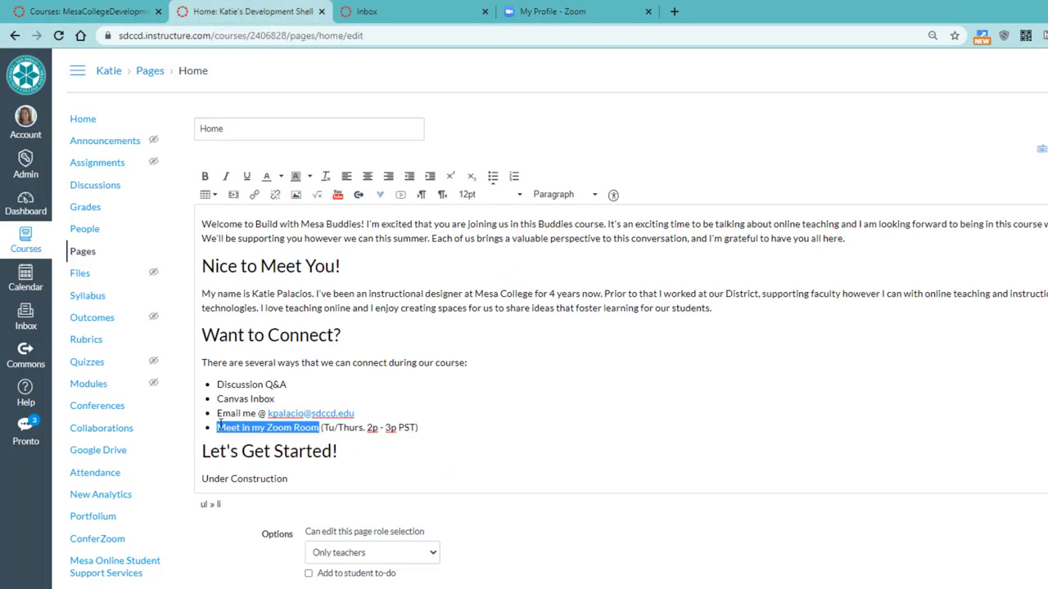
Link the 'Meet in my Zoom Room' bullet text to the pasted Zoom meeting URL
left_click_drag(321, 428, 221, 427)
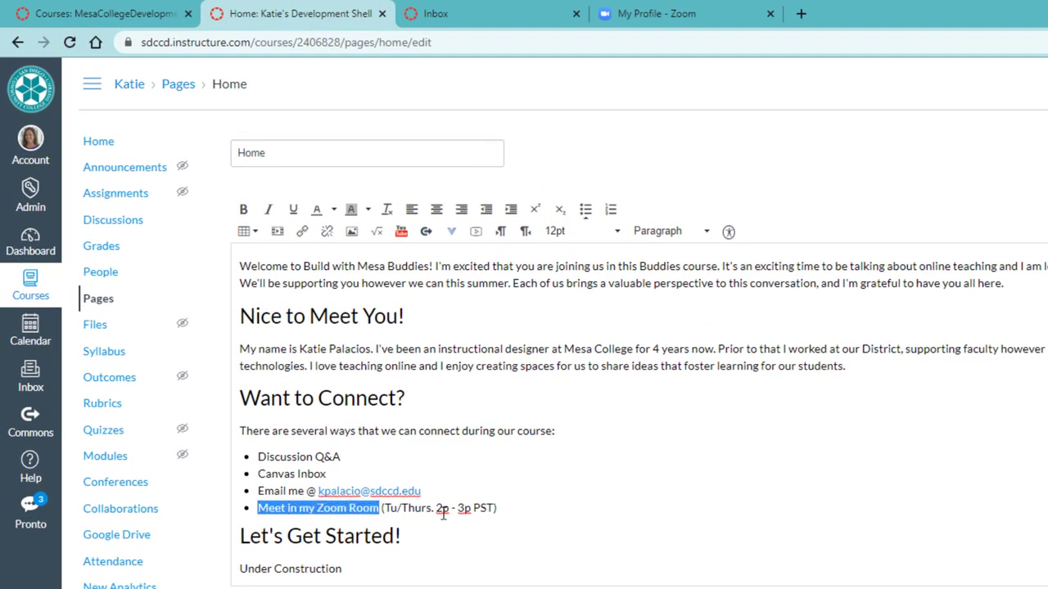
left_click(302, 231)
key("ctrl+v")
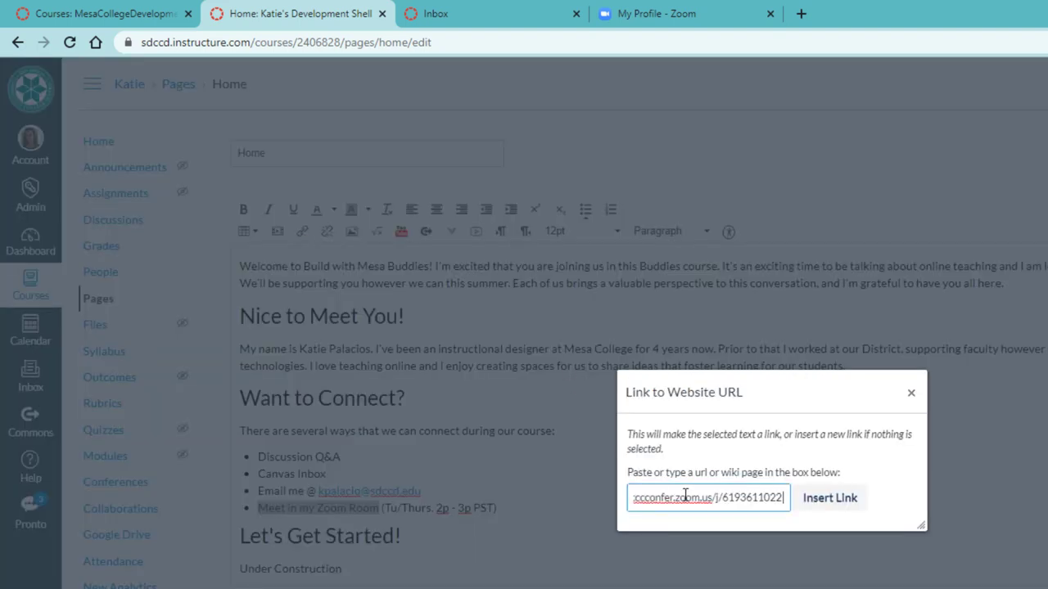
left_click(843, 499)
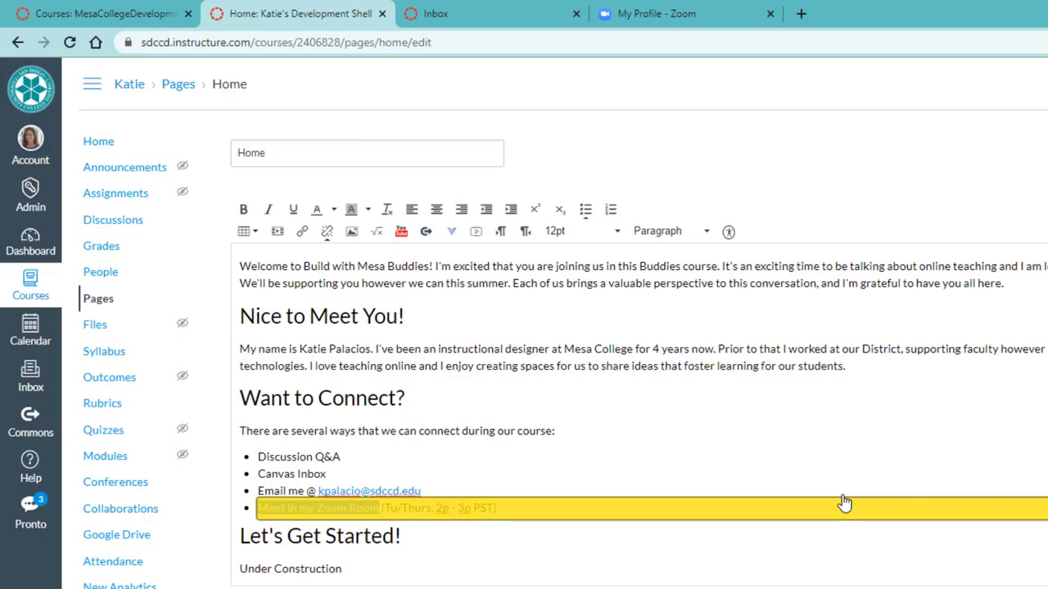
left_click(491, 530)
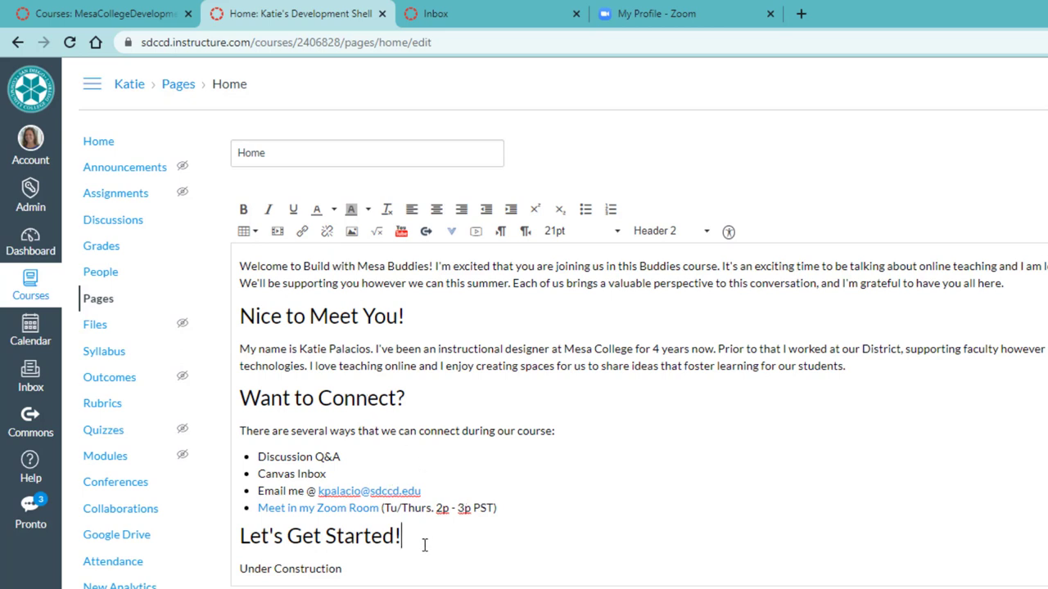
Replace 'Under Construction' with 'To get started click on Modules on the leftside menu and then begin the Orientation module.'
left_click(386, 567)
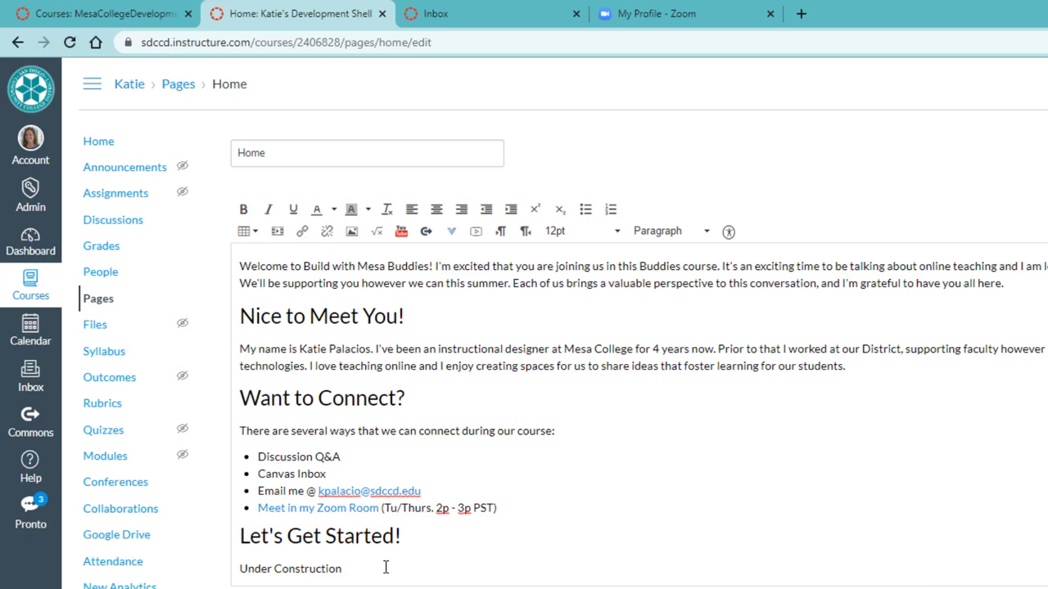
left_click_drag(347, 567, 239, 568)
type("To get started")
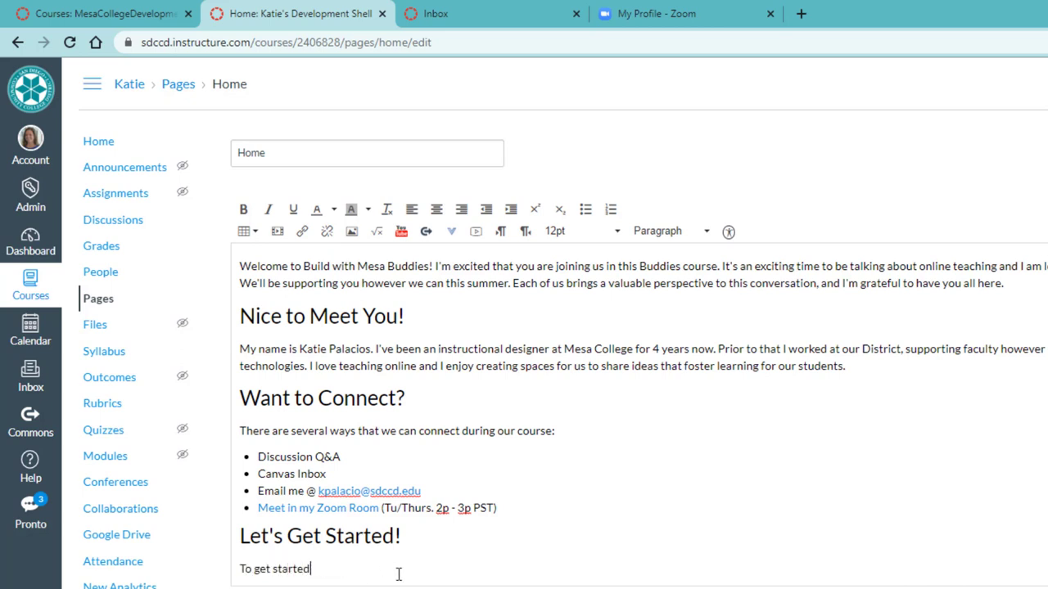
type(" click on Modules and ")
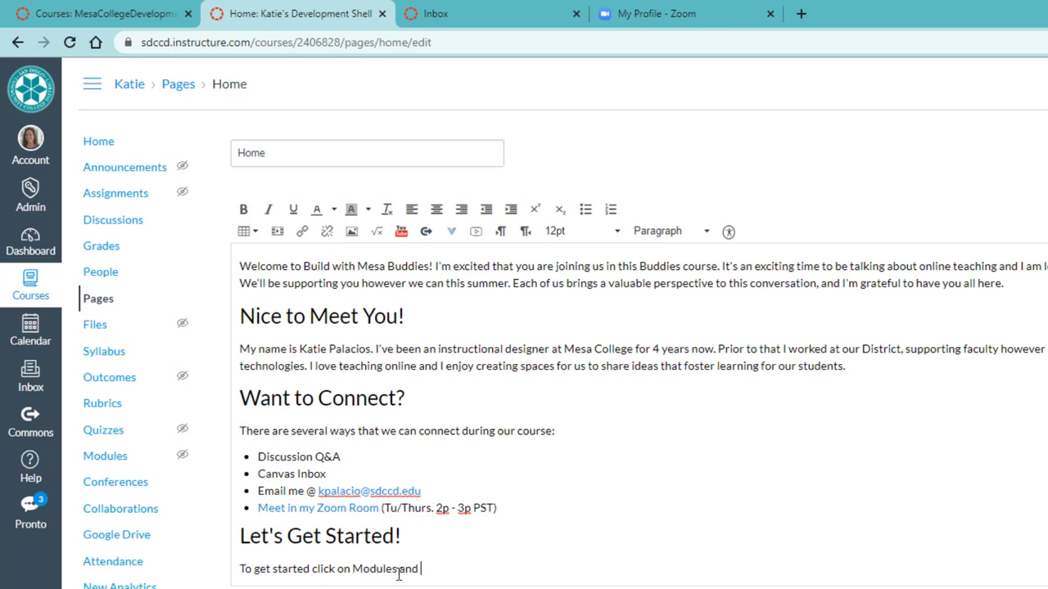
type("then begin the Orientation module.")
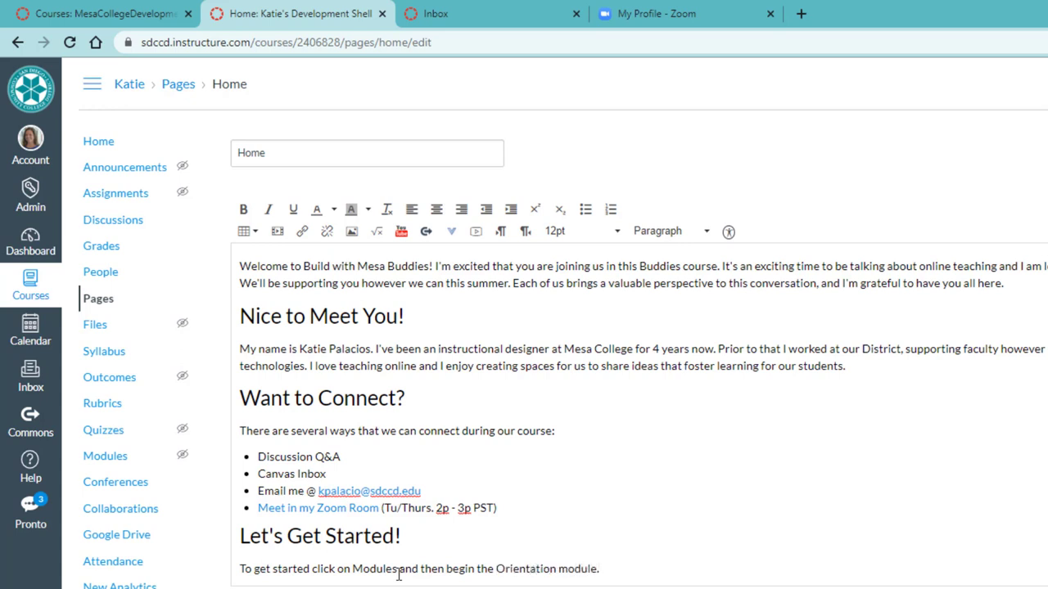
left_click(398, 573)
type("on ")
type("the leftsid")
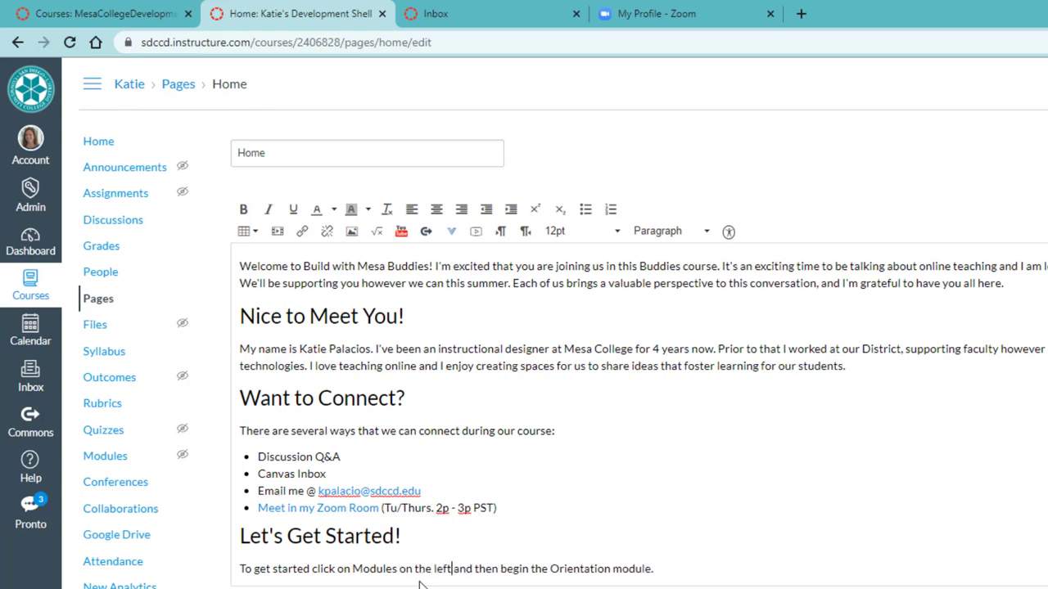
type("e menu")
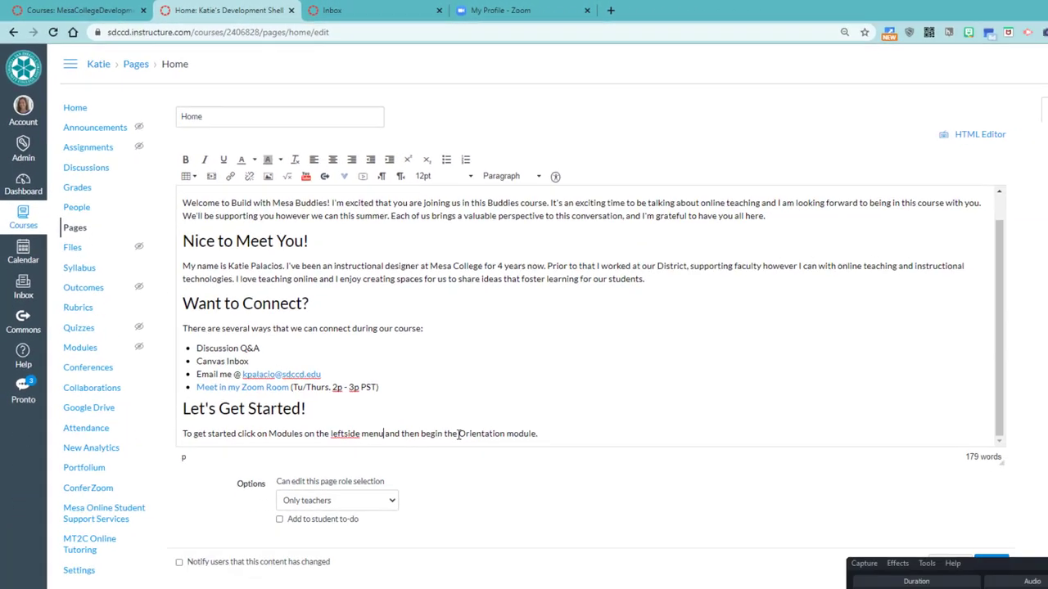
left_click_drag(590, 558, 653, 559)
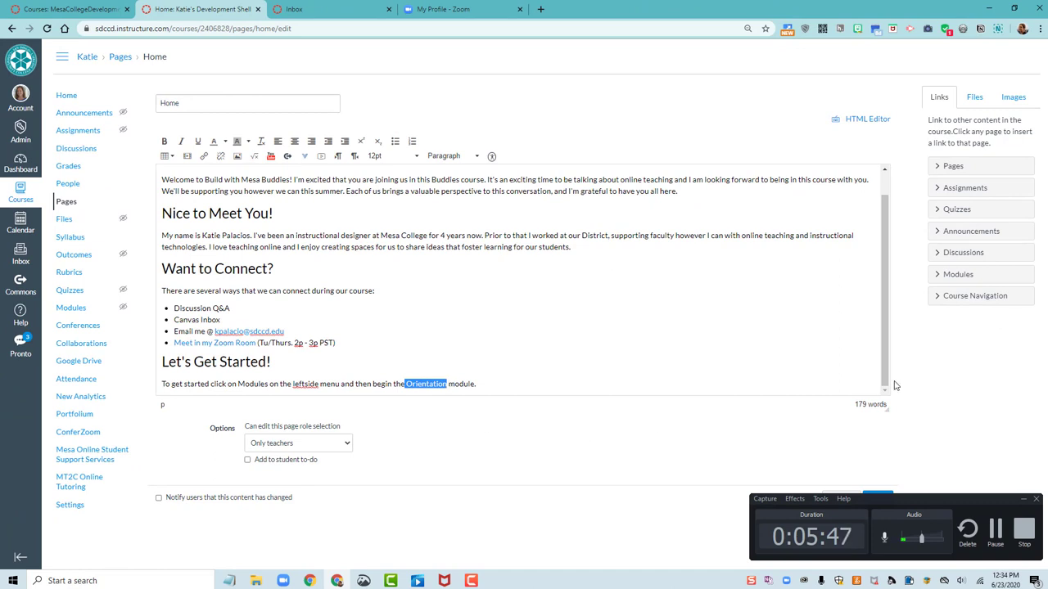
left_click(950, 275)
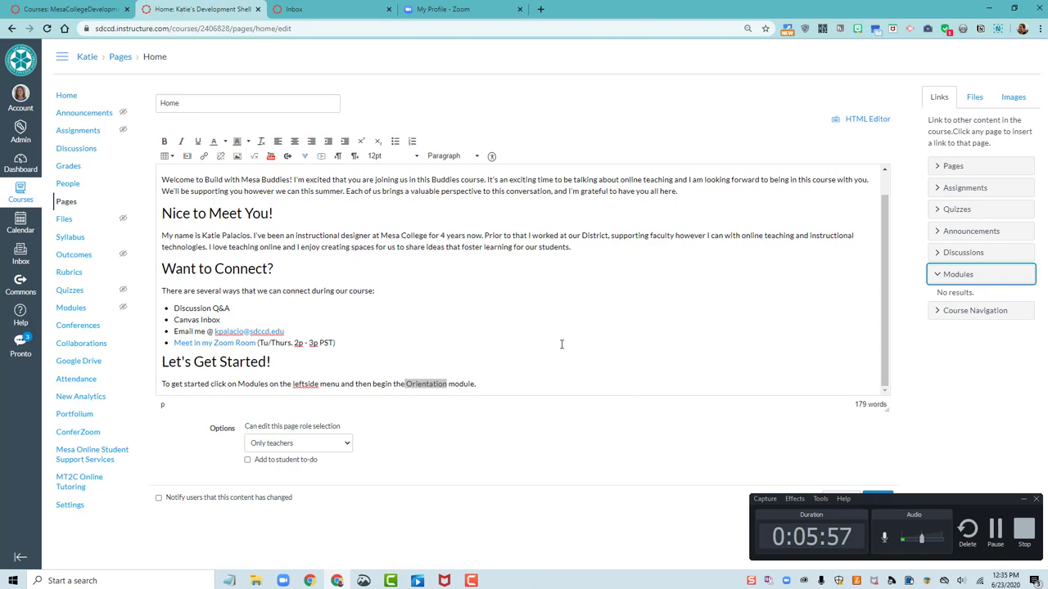
left_click(938, 168)
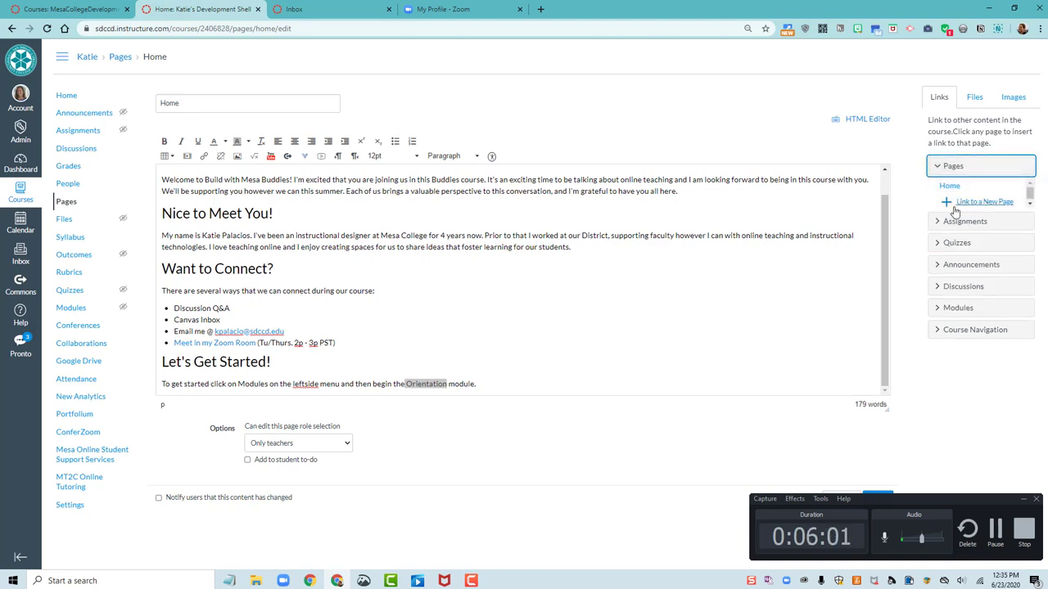
left_click(481, 370)
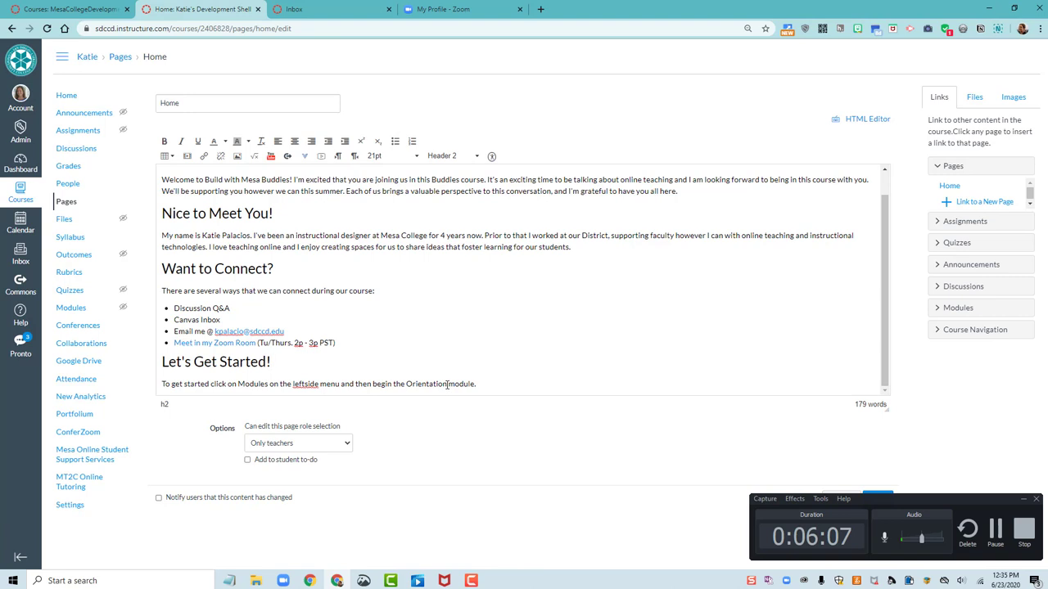
Make the words Modules and Orientation bold in the getting-started sentence
left_click_drag(448, 384, 406, 384)
left_click(413, 384)
left_click_drag(269, 384, 237, 384)
left_click(163, 141)
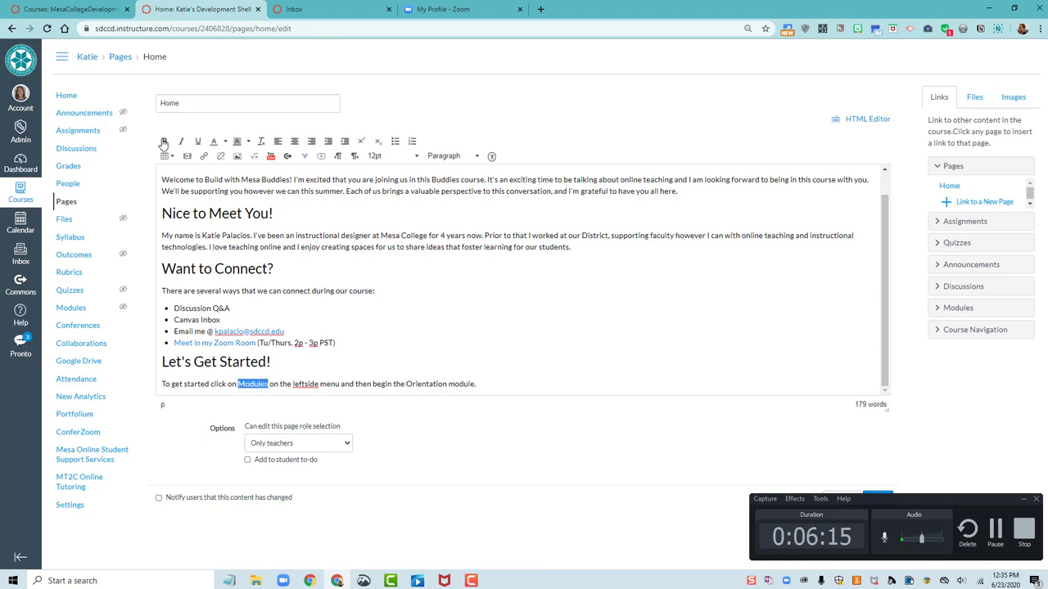
left_click(407, 343)
left_click_drag(406, 384, 447, 384)
left_click(163, 141)
Correct the misspelled 'leftside' to 'left-side' using the spelling suggestion
left_click_drag(231, 309, 420, 297)
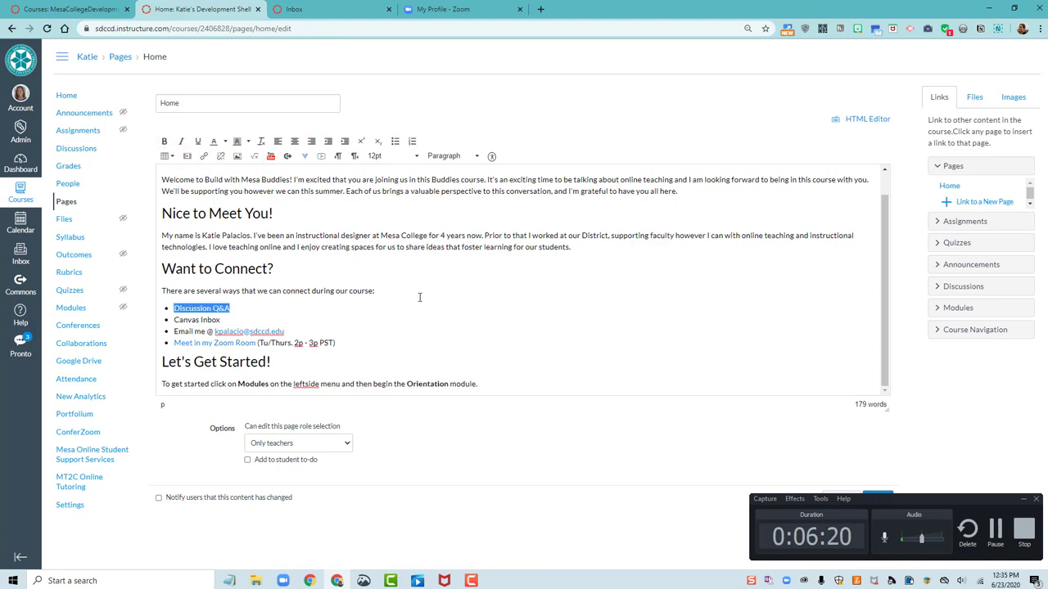
left_click(306, 384)
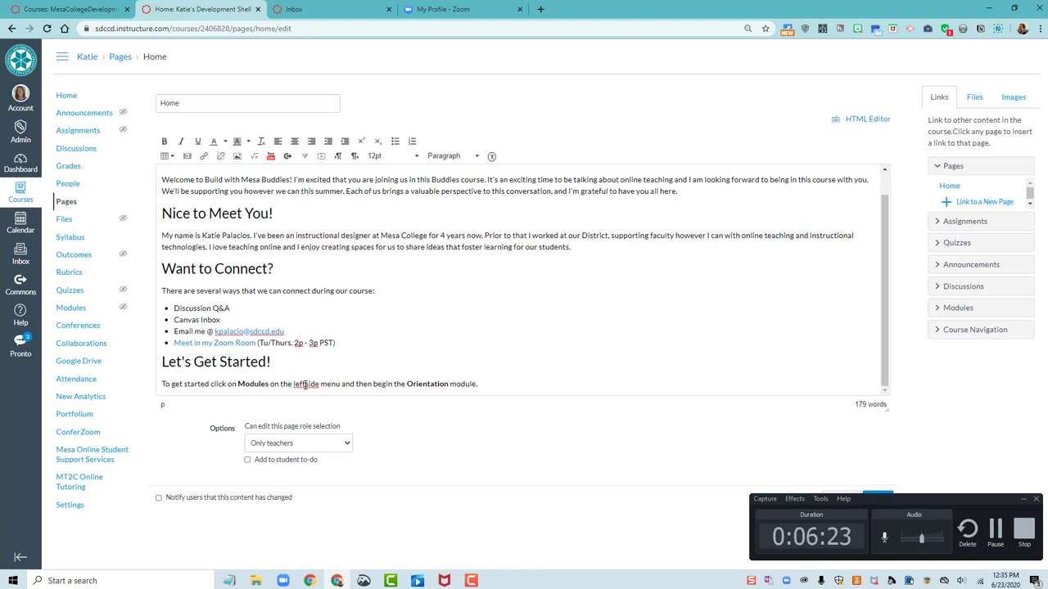
right_click(305, 384)
left_click(327, 407)
key("Up")
left_click(504, 388)
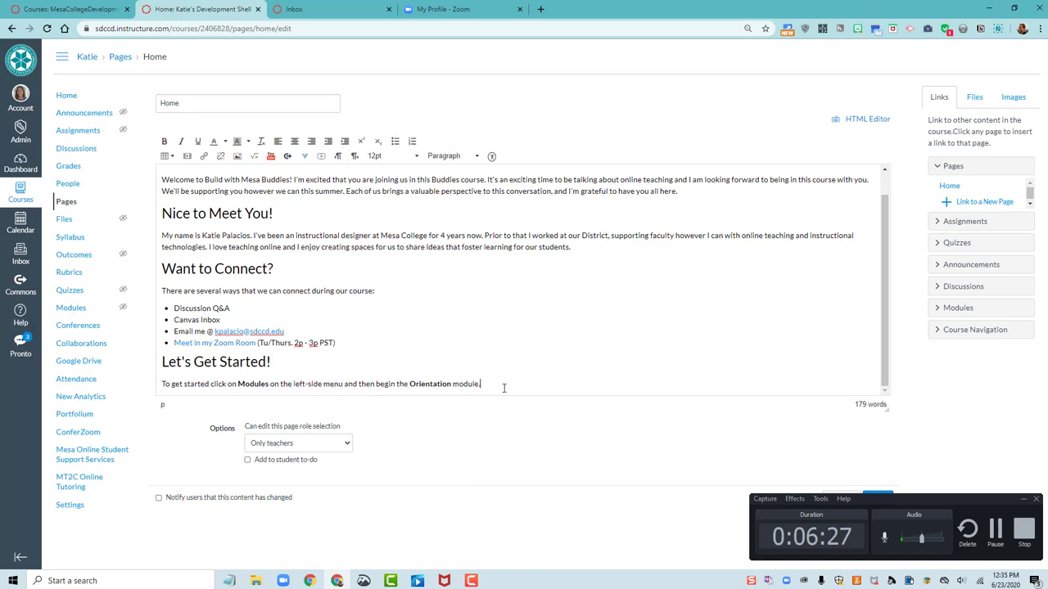